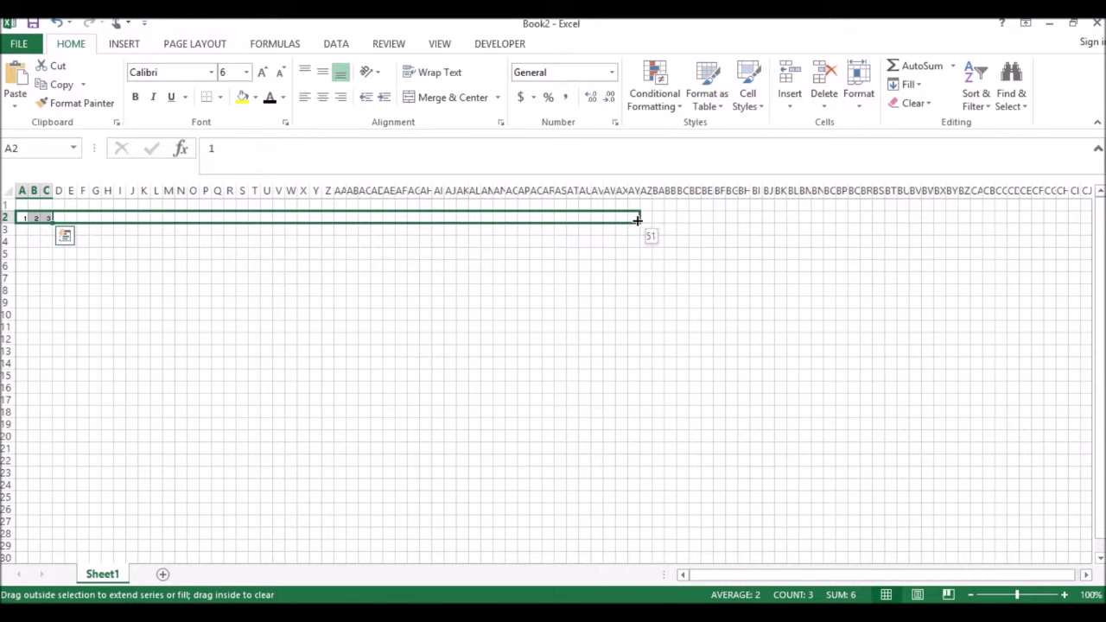
Extend the row 2 number series to 50 and apply a 2-color scale from white for the lowest to black for the highest value.
{"action": "left_click_drag", "start_coordinate": [637, 220], "coordinate": [630, 223]}
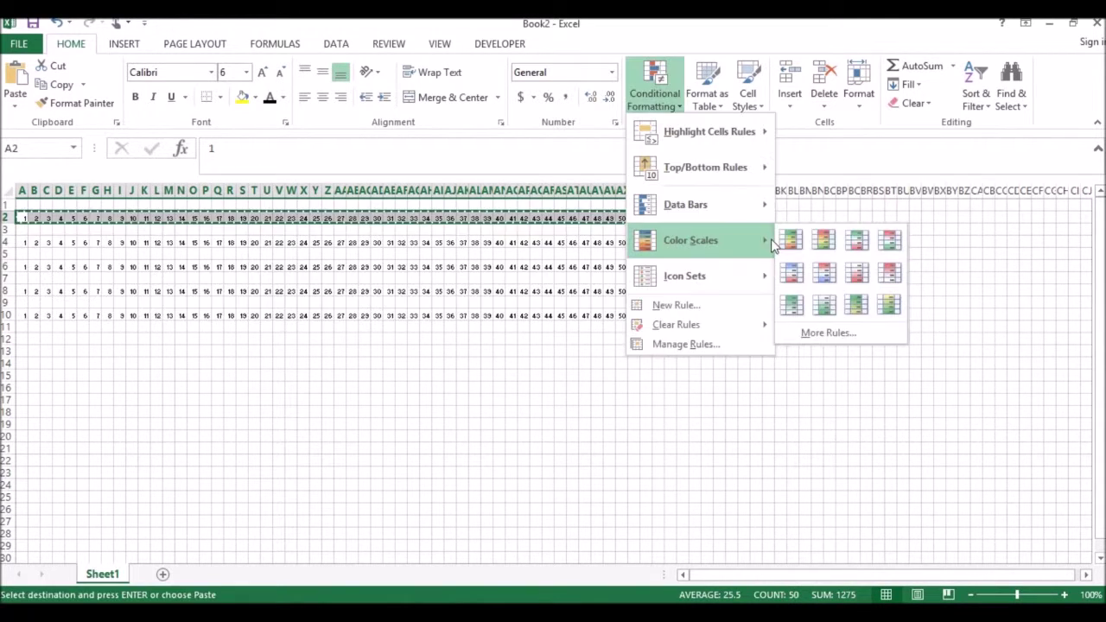
{"action": "left_click", "coordinate": [844, 335]}
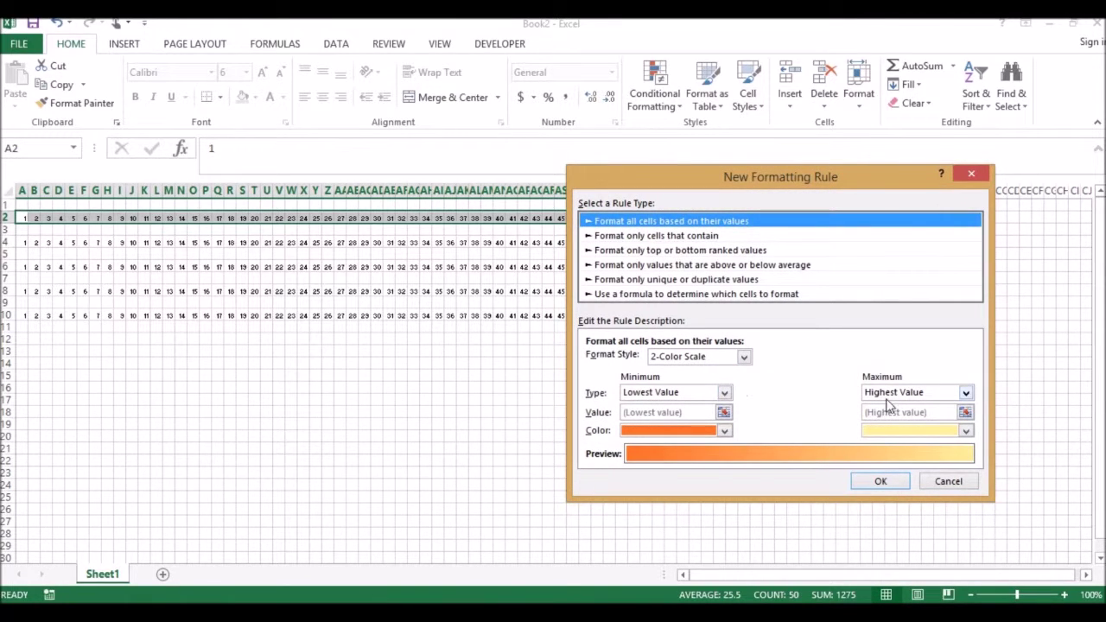
{"action": "left_click", "coordinate": [724, 431]}
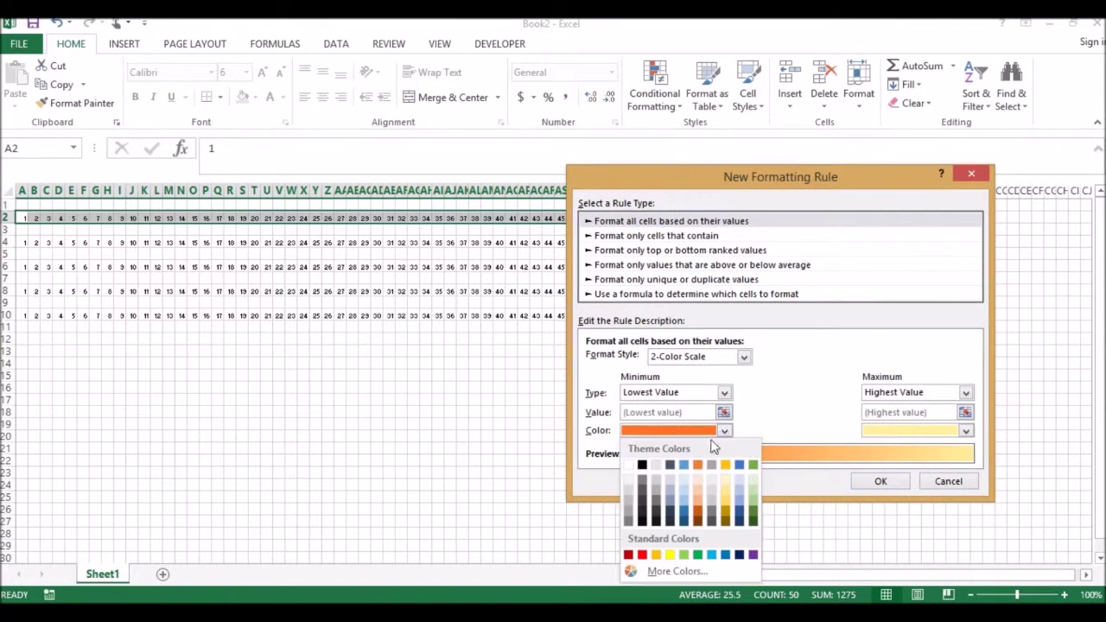
{"action": "left_click", "coordinate": [637, 467]}
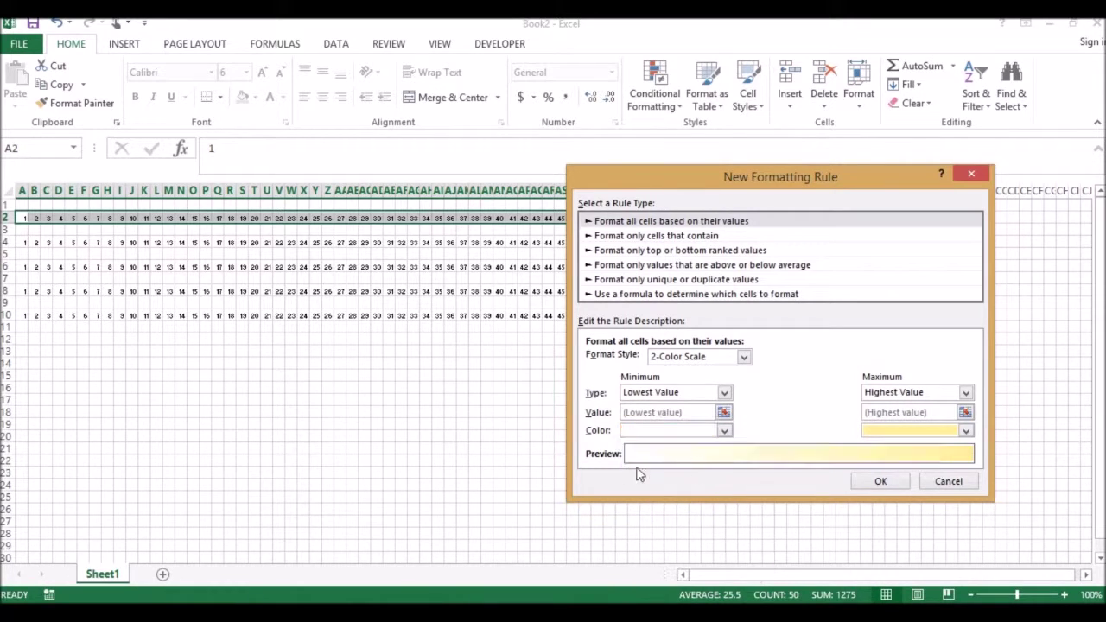
{"action": "left_click", "coordinate": [901, 439]}
{"action": "left_click", "coordinate": [883, 467]}
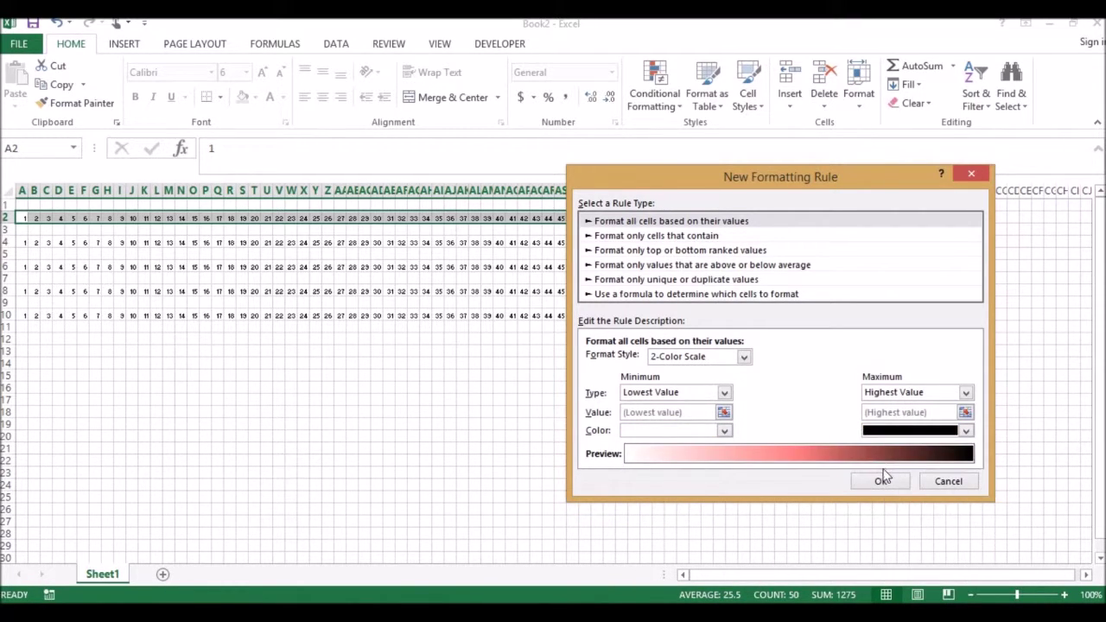
{"action": "left_click", "coordinate": [880, 482]}
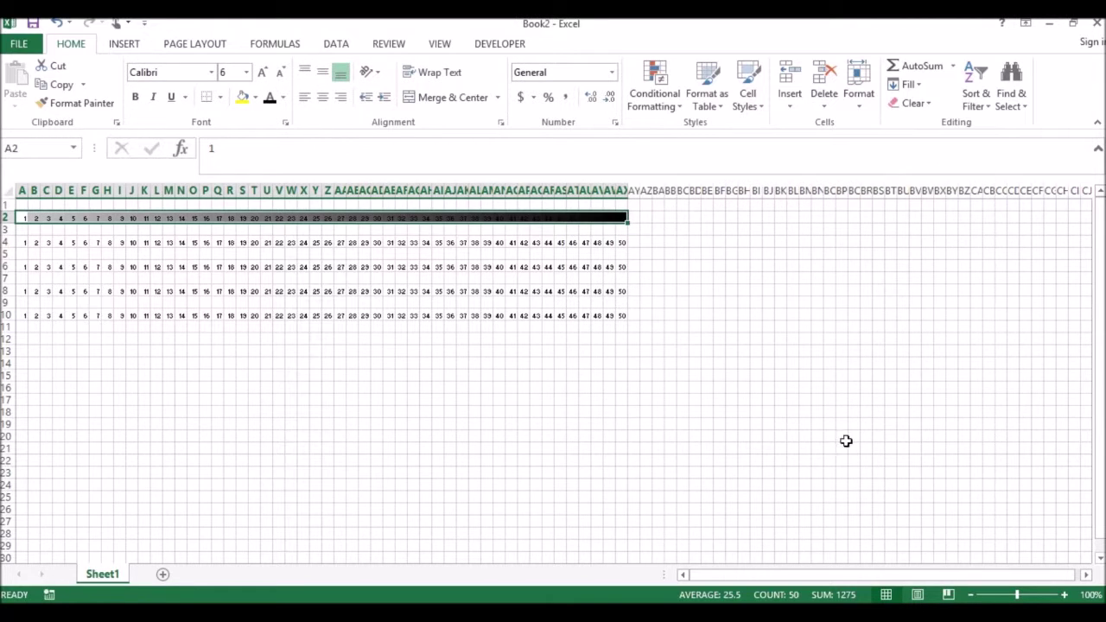
{"action": "left_click", "coordinate": [391, 364]}
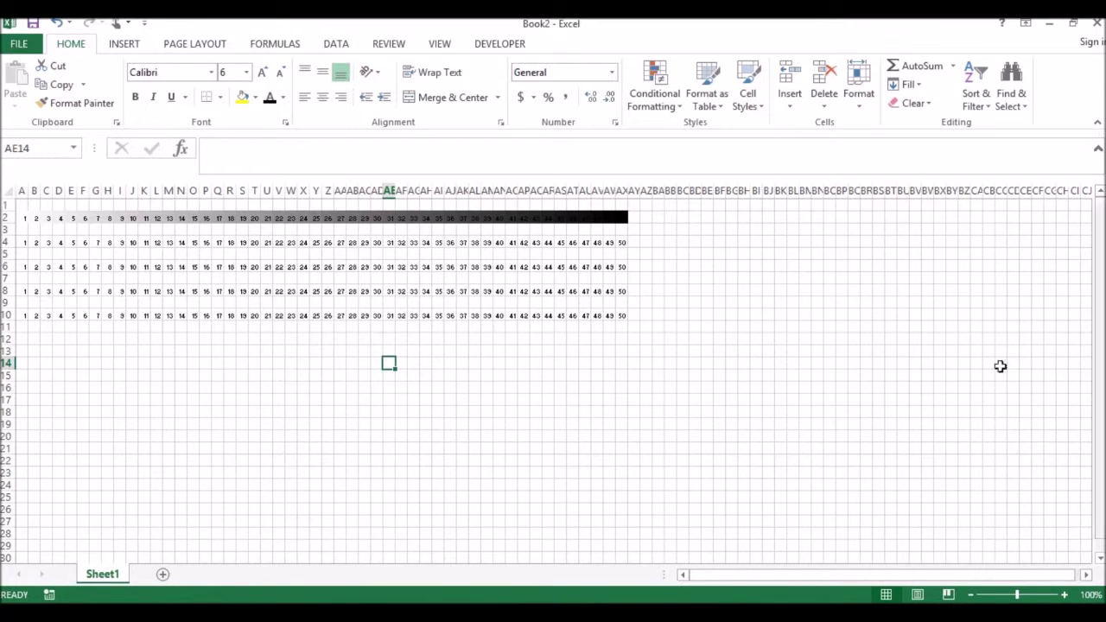
Shorten the row 2 series to end at 10 in column J and extend it back to 50 in column AX.
{"action": "left_click_drag", "start_coordinate": [622, 217], "coordinate": [22, 218]}
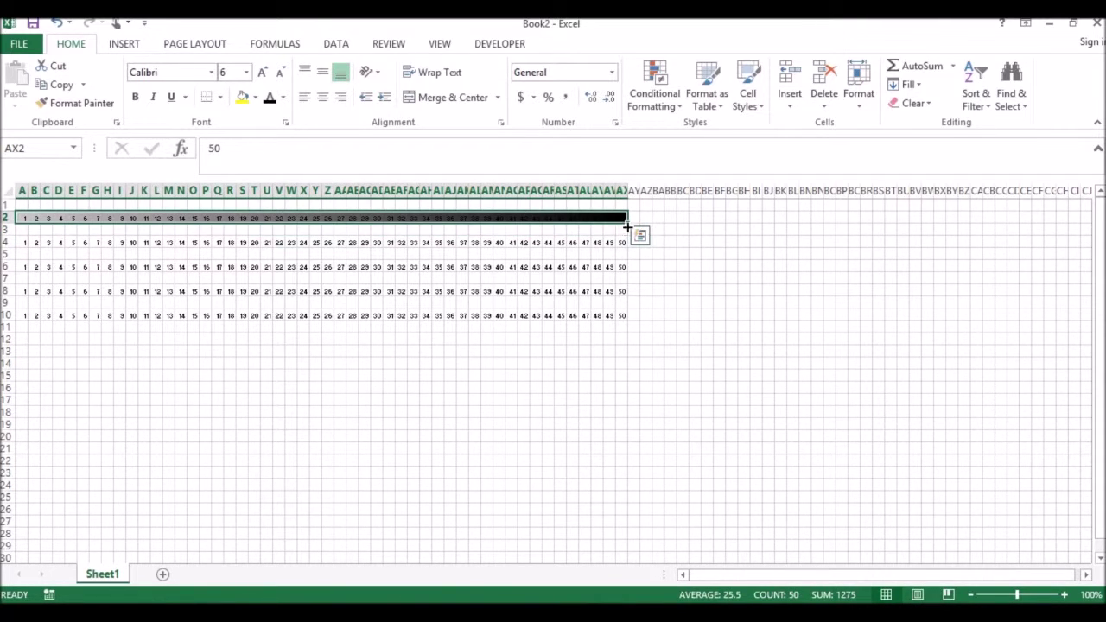
{"action": "mouse_move", "coordinate": [627, 224]}
{"action": "left_mouse_down"}
{"action": "mouse_move", "coordinate": [425, 232]}
{"action": "mouse_move", "coordinate": [458, 268]}
{"action": "mouse_move", "coordinate": [332, 220]}
{"action": "mouse_move", "coordinate": [136, 230]}
{"action": "left_mouse_up"}
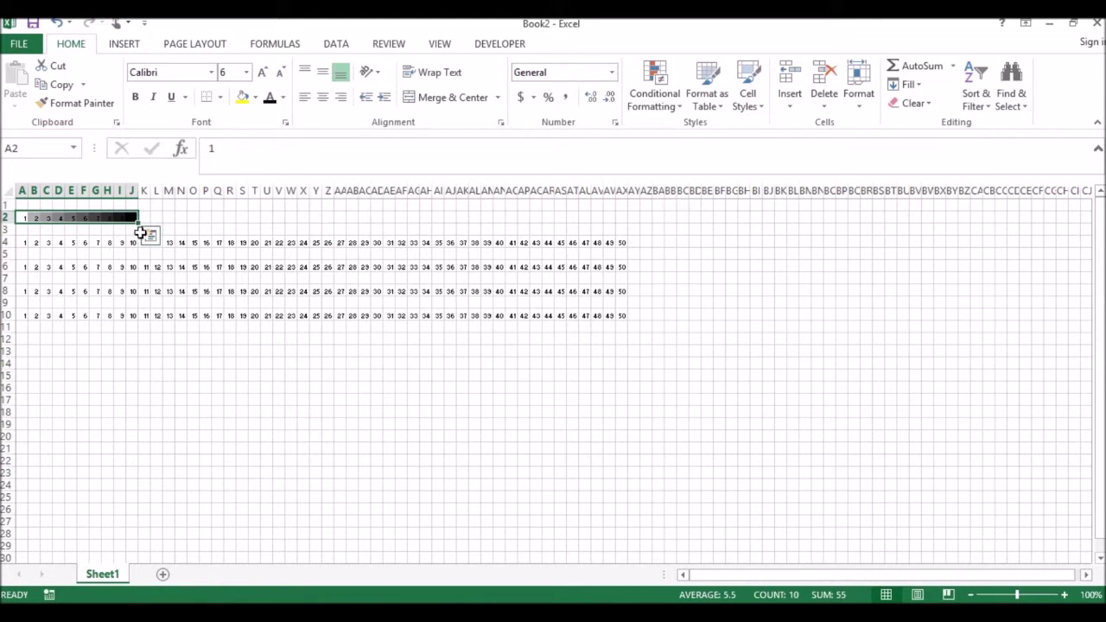
{"action": "left_click", "coordinate": [178, 217]}
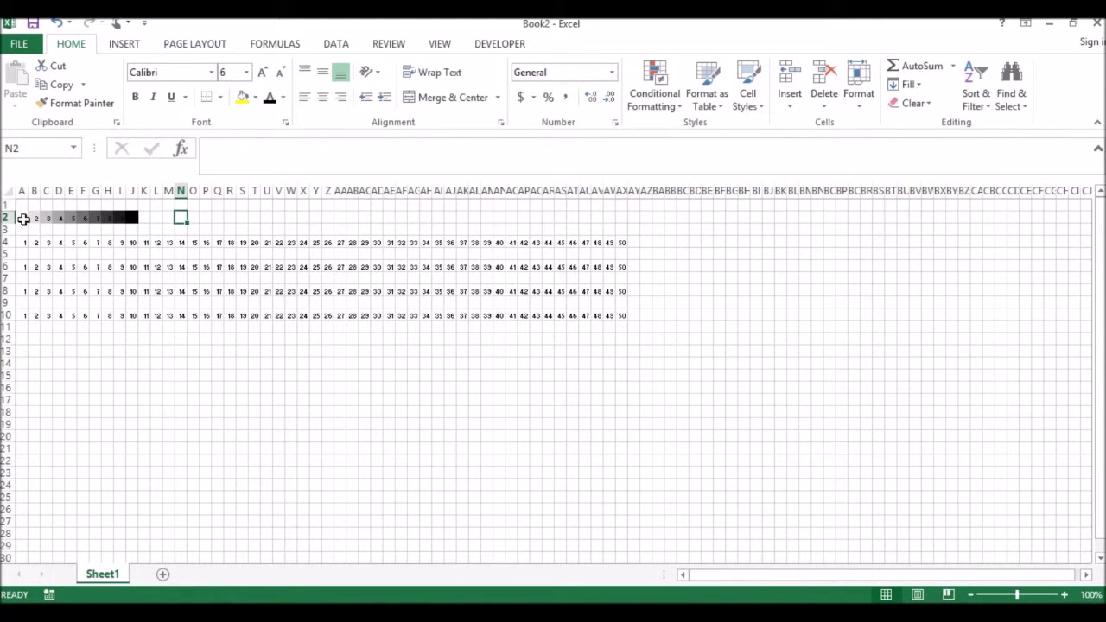
{"action": "left_click_drag", "start_coordinate": [22, 217], "coordinate": [627, 226]}
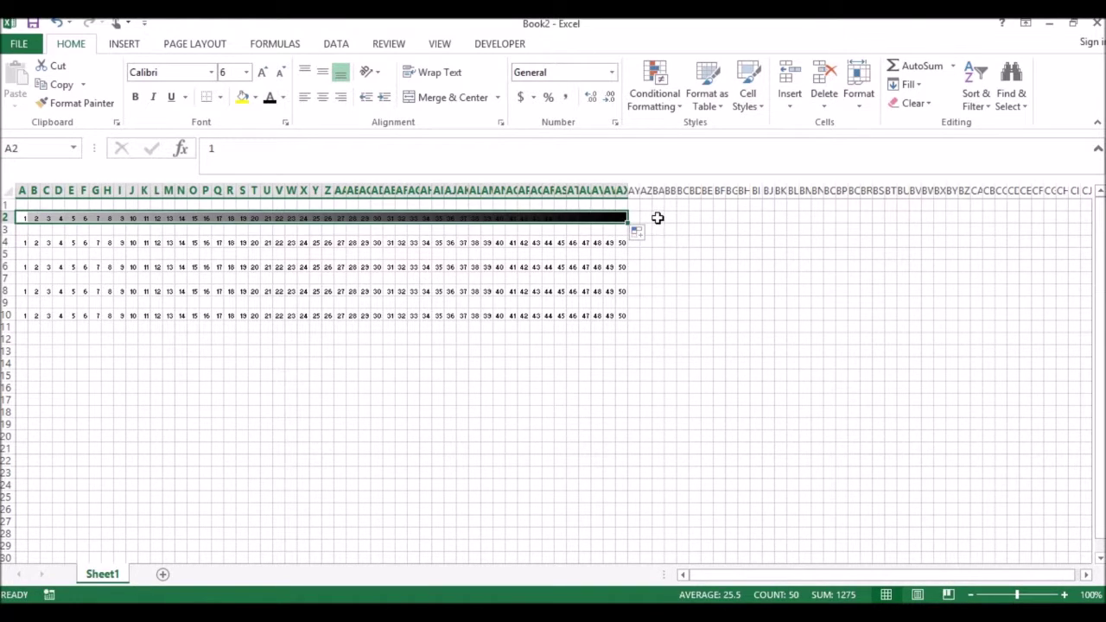
Copy the color-scaled series A2:AX2 onto row 4, starting at A4.
{"action": "key", "text": "ctrl+c"}
{"action": "left_click", "coordinate": [25, 242]}
{"action": "key", "text": "ctrl+v"}
Edit row 4's color scale rule so its minimum is percentile 10 and its maximum is percentile 90.
{"action": "left_click", "coordinate": [654, 97]}
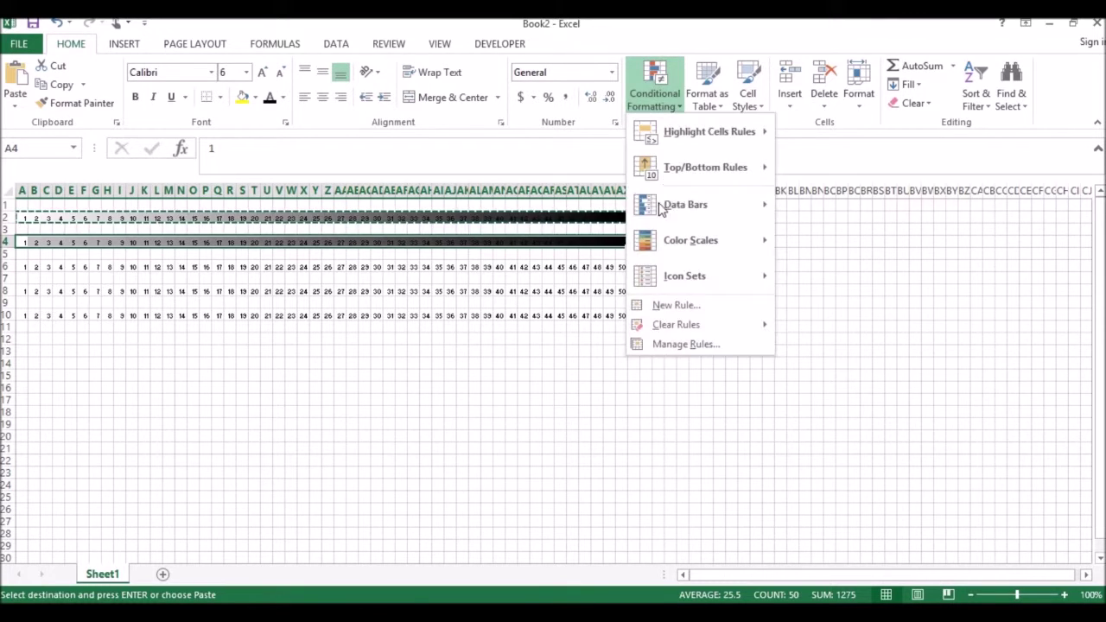
{"action": "left_click", "coordinate": [683, 344]}
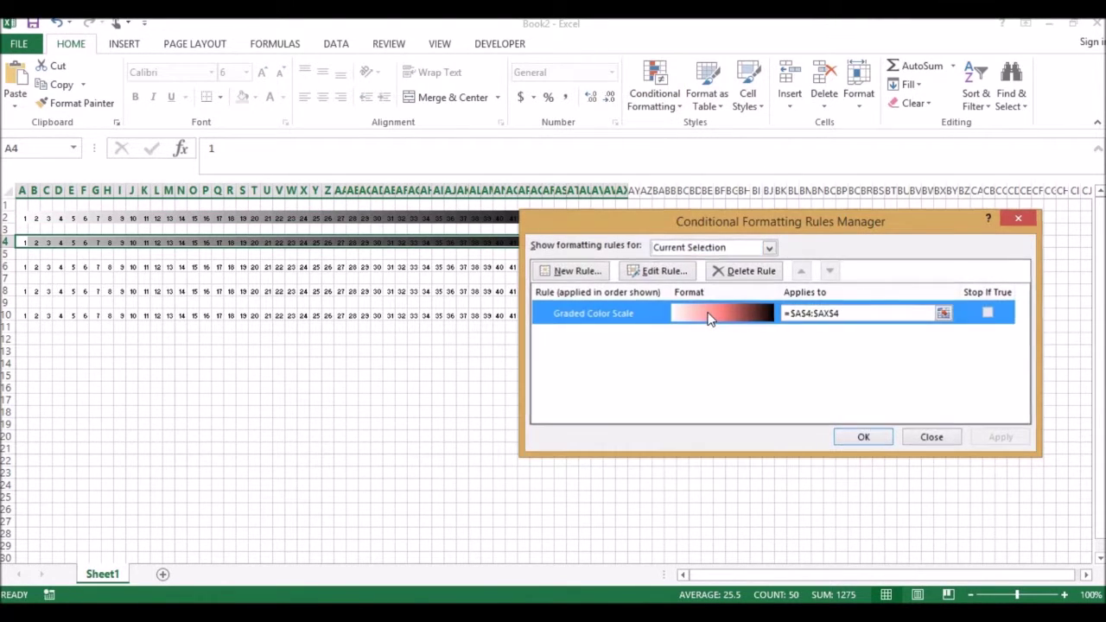
{"action": "double_click", "coordinate": [709, 318]}
{"action": "left_click", "coordinate": [698, 393]}
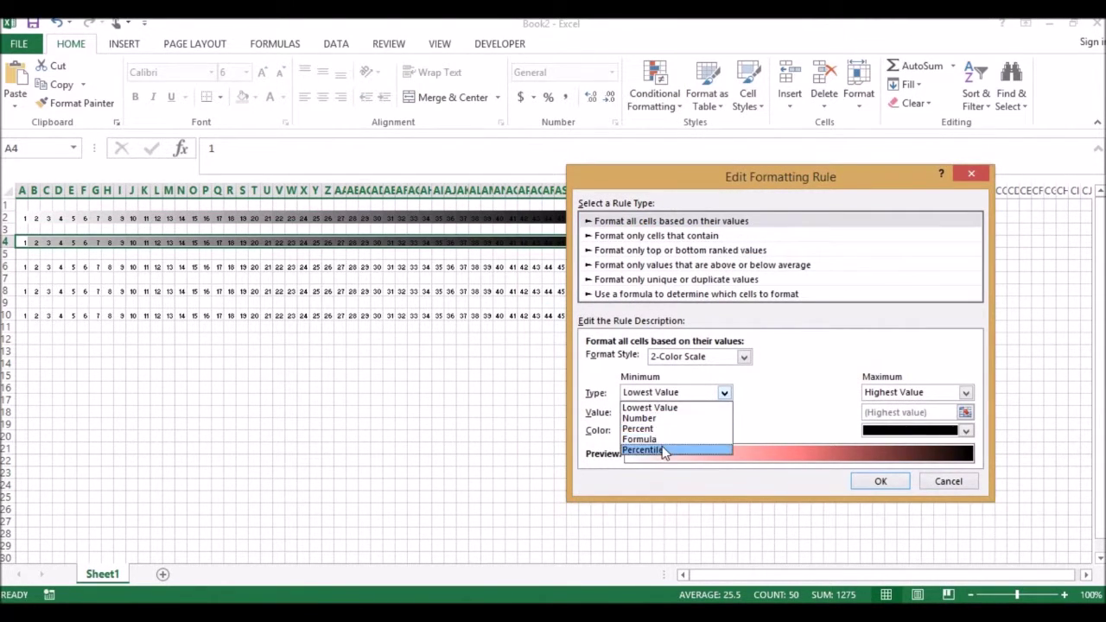
{"action": "left_click", "coordinate": [662, 450]}
{"action": "left_click", "coordinate": [662, 412]}
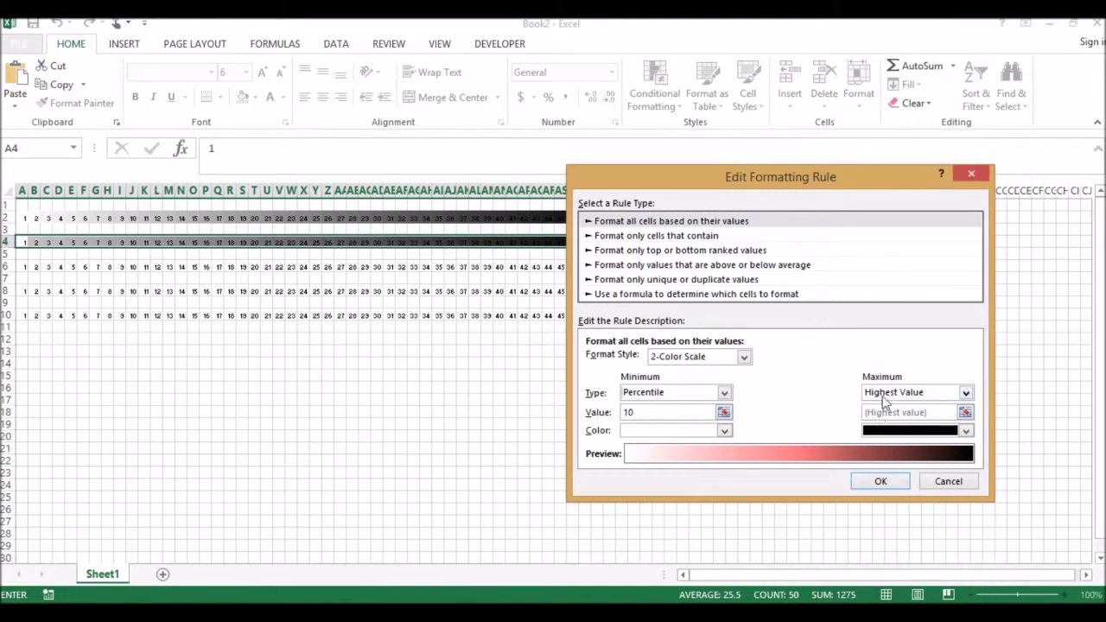
{"action": "left_click", "coordinate": [886, 398]}
{"action": "left_click", "coordinate": [893, 448]}
{"action": "left_click", "coordinate": [881, 482]}
{"action": "left_click", "coordinate": [855, 438]}
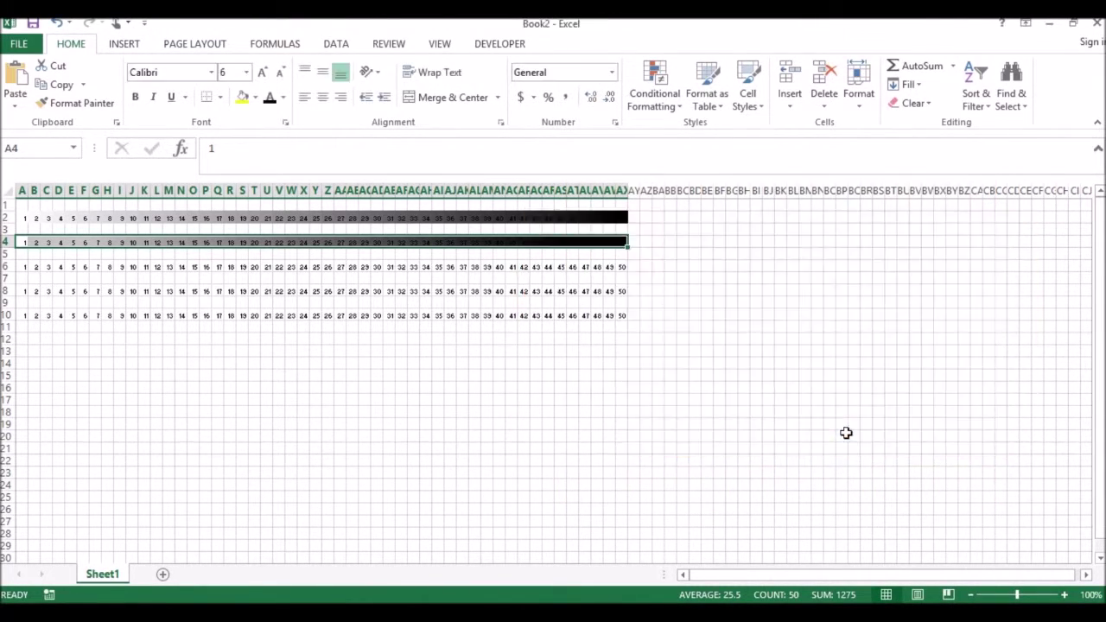
{"action": "left_click", "coordinate": [291, 376]}
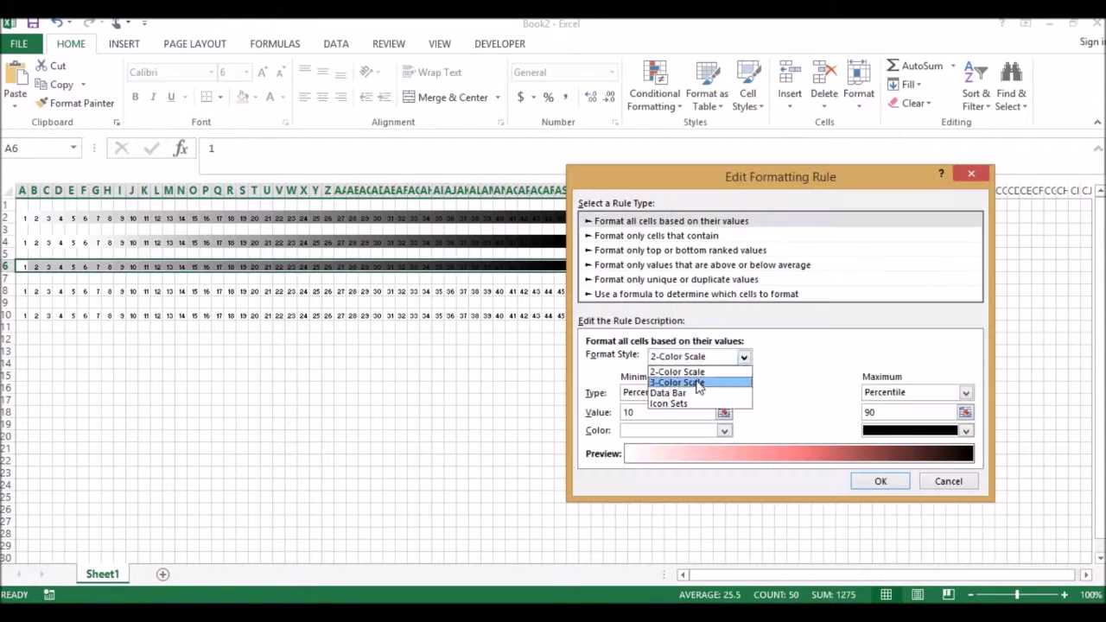
Change row 6's rule to a 3-color scale with a white minimum at percentile 49 and a blue midpoint at percentile 50.
{"action": "left_click", "coordinate": [699, 383]}
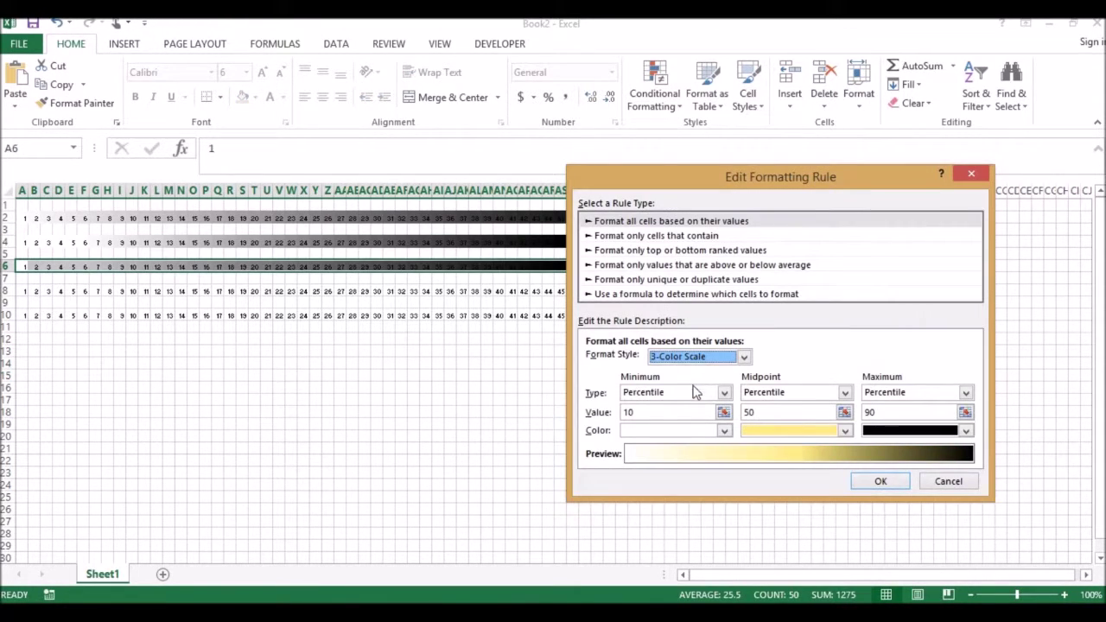
{"action": "key", "text": "BackSpace"}
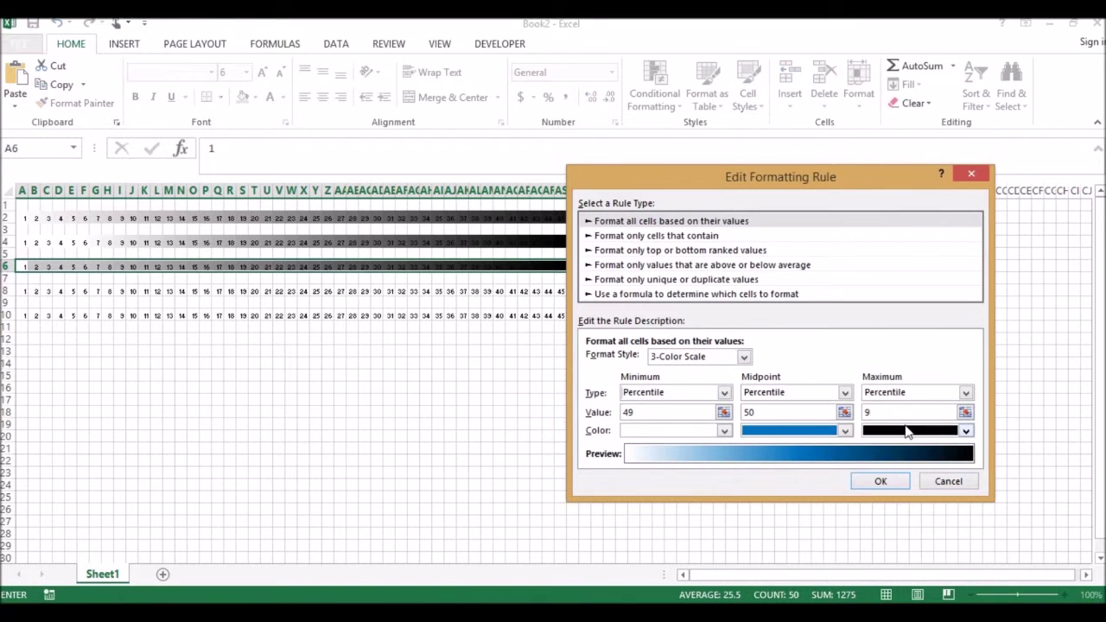
{"action": "left_click", "coordinate": [879, 481]}
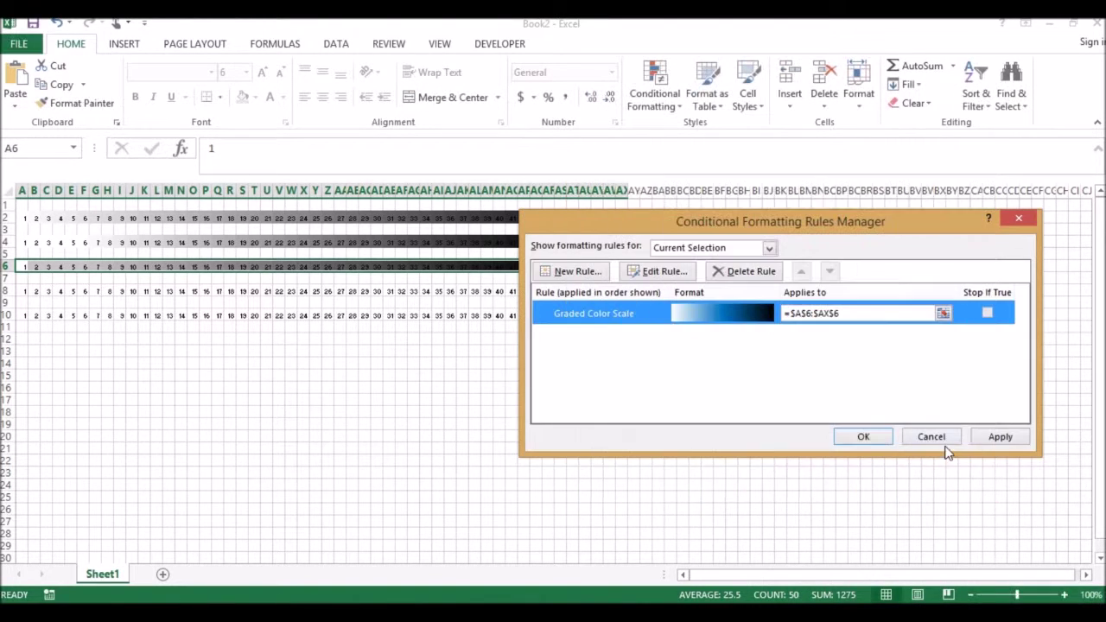
{"action": "left_click", "coordinate": [876, 437]}
{"action": "left_click", "coordinate": [634, 388]}
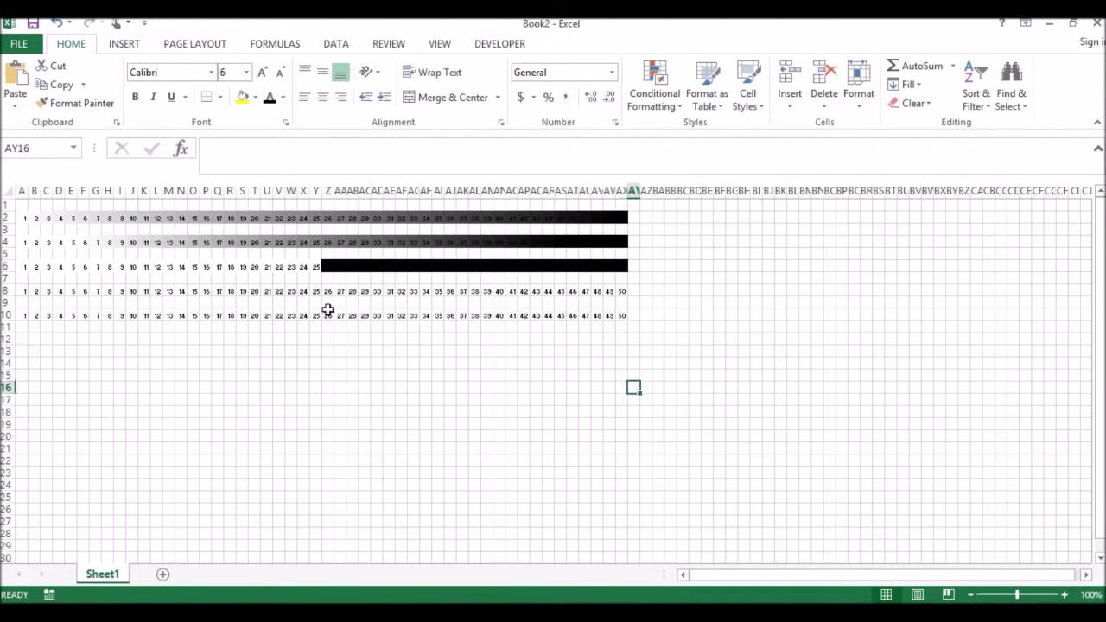
Shorten the row 6 series to end at 49 in column AW and extend it back to 50.
{"action": "mouse_move", "coordinate": [21, 267]}
{"action": "left_mouse_down"}
{"action": "mouse_move", "coordinate": [625, 264]}
{"action": "mouse_move", "coordinate": [519, 410]}
{"action": "left_mouse_up"}
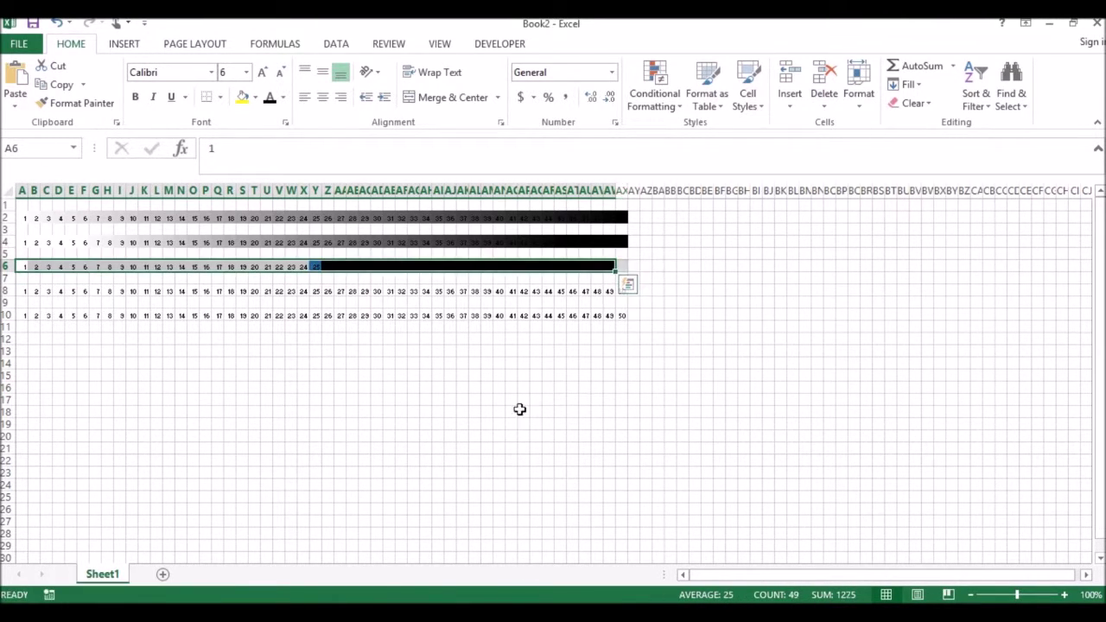
{"action": "left_click", "coordinate": [460, 363]}
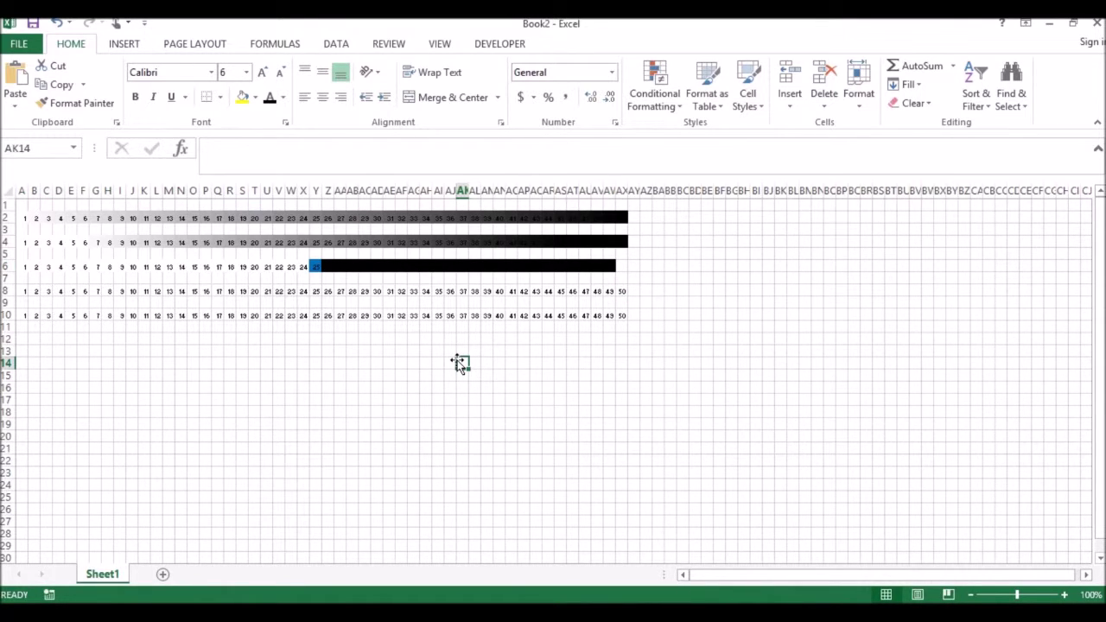
{"action": "left_click_drag", "start_coordinate": [24, 267], "coordinate": [628, 273]}
{"action": "left_click", "coordinate": [489, 349]}
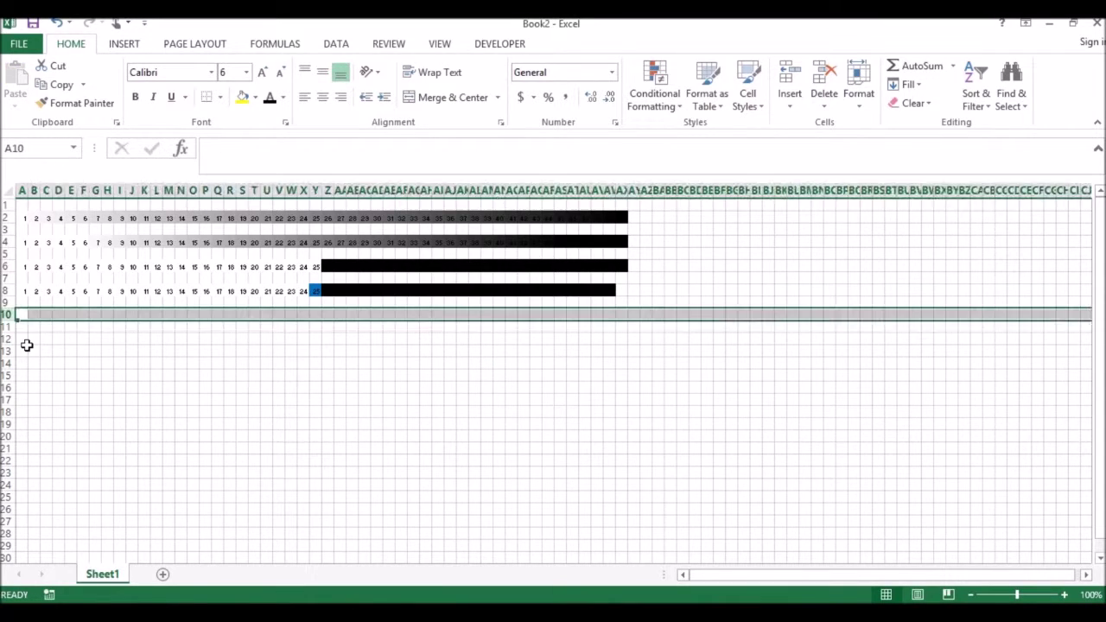
Enter the heading "Rand Function" in A12 and enlarge row 12's font to size 10.
{"action": "left_click", "coordinate": [25, 341]}
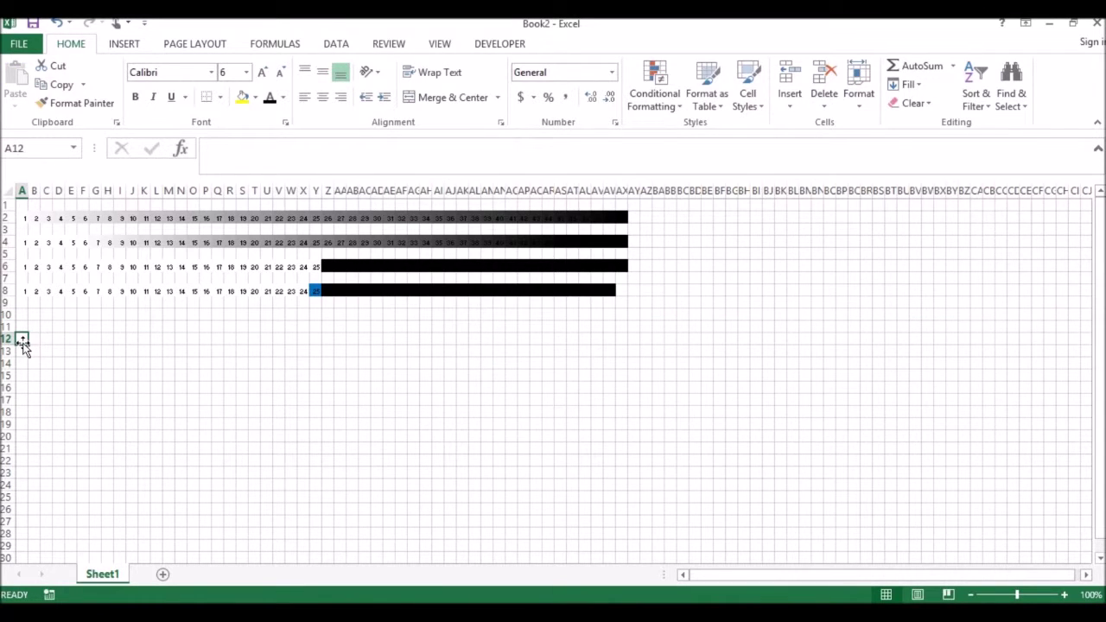
{"action": "type", "text": "Rand Function"}
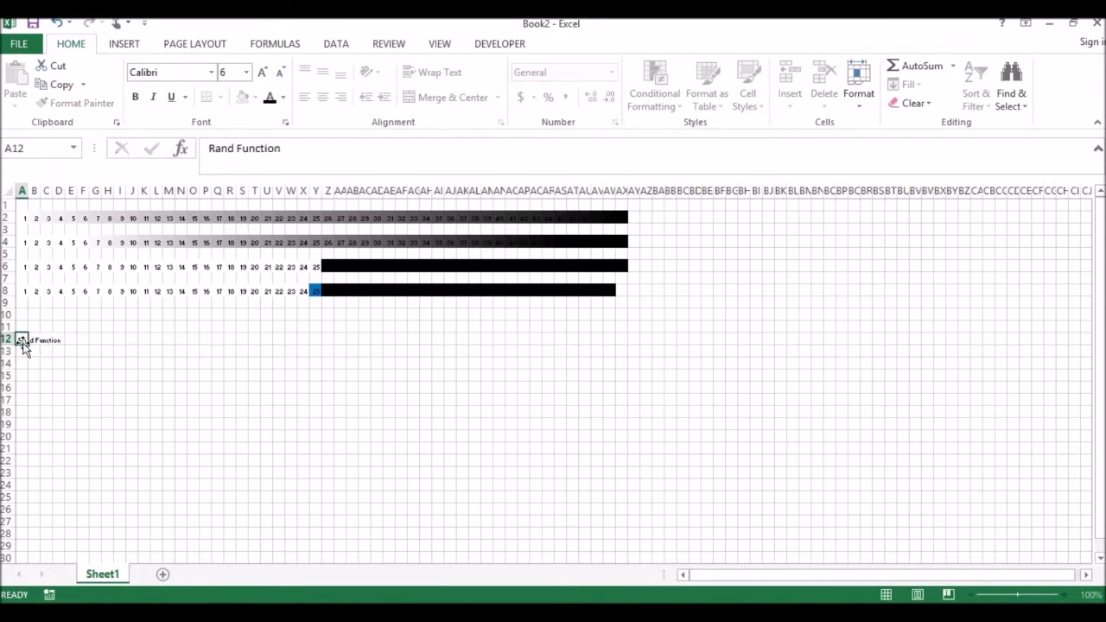
{"action": "key", "text": "Return"}
{"action": "left_click", "coordinate": [7, 338]}
{"action": "left_click", "coordinate": [264, 73]}
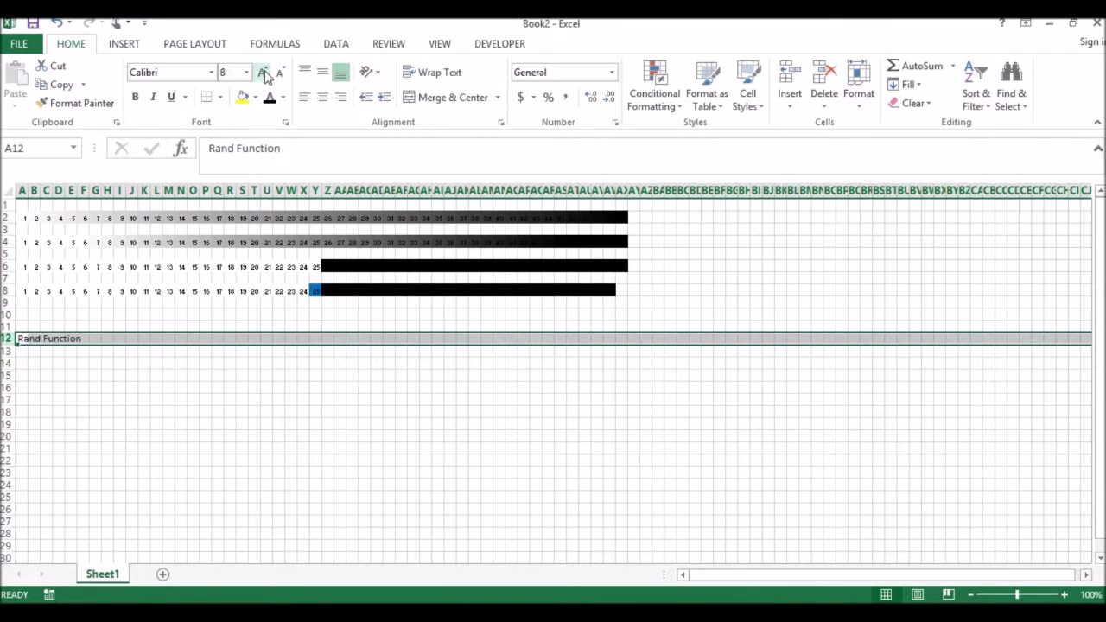
Enter =RAND() in A13 and fill it across the block A13:J22.
{"action": "left_click", "coordinate": [23, 351]}
{"action": "type", "text": "=rand()"}
{"action": "key", "text": "ctrl+Return"}
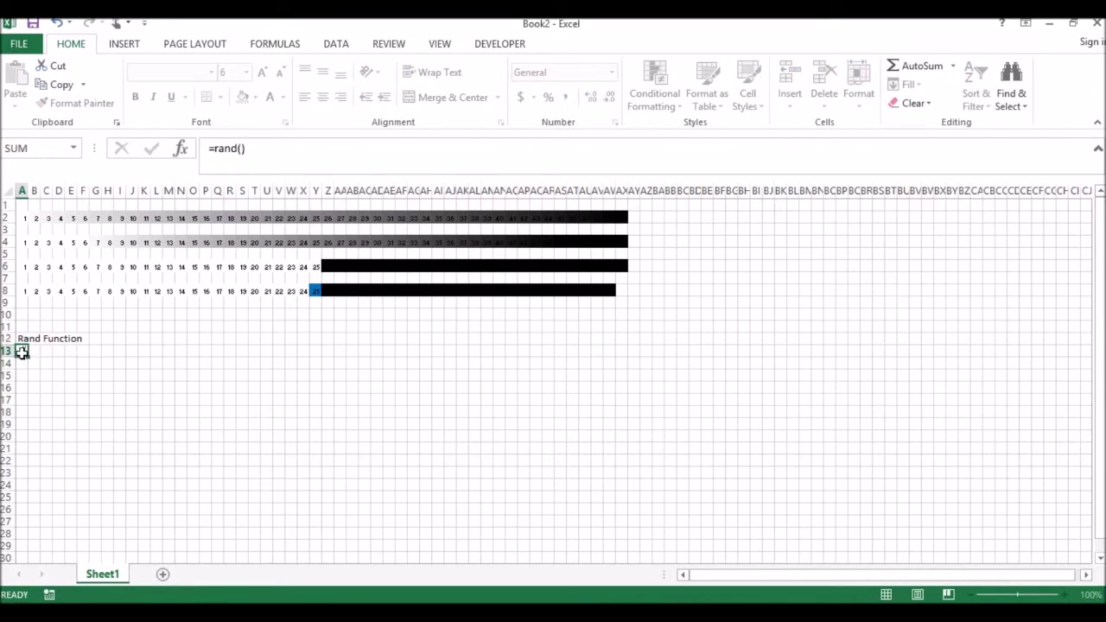
{"action": "left_click_drag", "start_coordinate": [28, 357], "coordinate": [150, 462]}
Create a 2-color scale rule for A13:J22 with the minimum at percentile 33 and the maximum at percentile 66.
{"action": "left_click", "coordinate": [654, 93]}
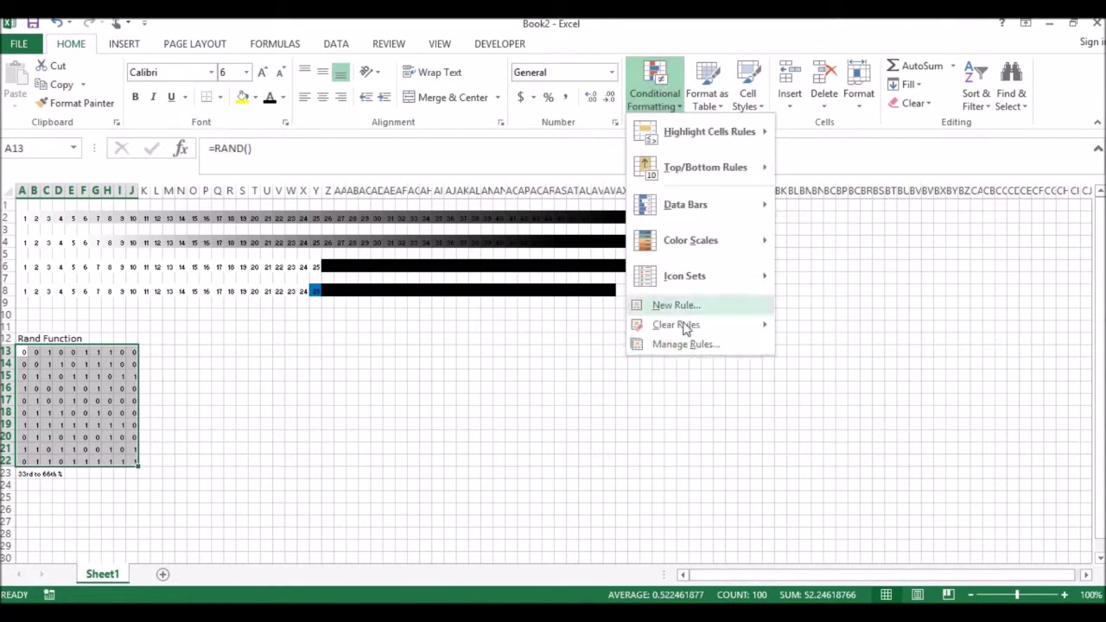
{"action": "left_click", "coordinate": [689, 344]}
{"action": "left_click", "coordinate": [576, 270]}
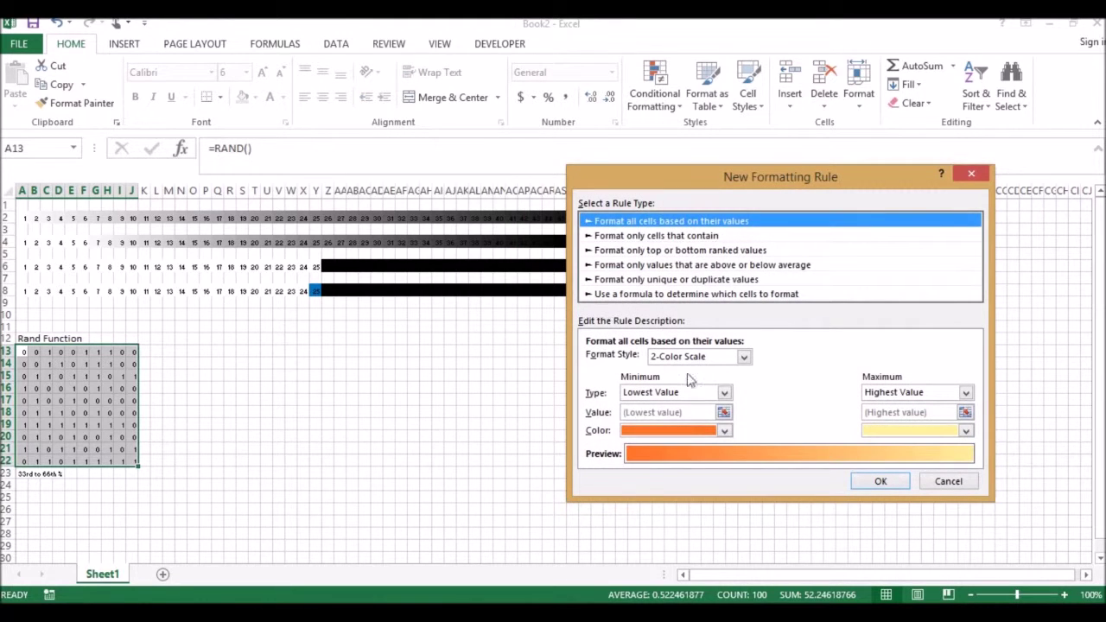
{"action": "left_click", "coordinate": [724, 393]}
{"action": "left_click", "coordinate": [657, 449]}
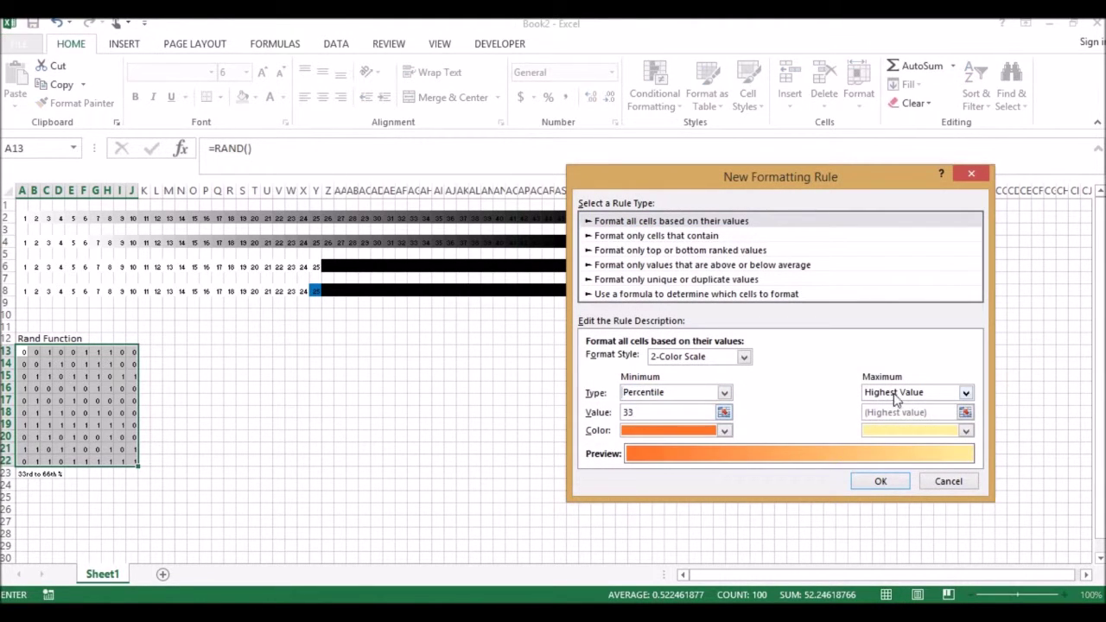
{"action": "left_click", "coordinate": [897, 399]}
{"action": "left_click", "coordinate": [901, 436]}
Set the new rule's minimum color to dark green and maximum color to light green, and apply it to the random block.
{"action": "left_click", "coordinate": [674, 431]}
{"action": "left_click", "coordinate": [752, 518]}
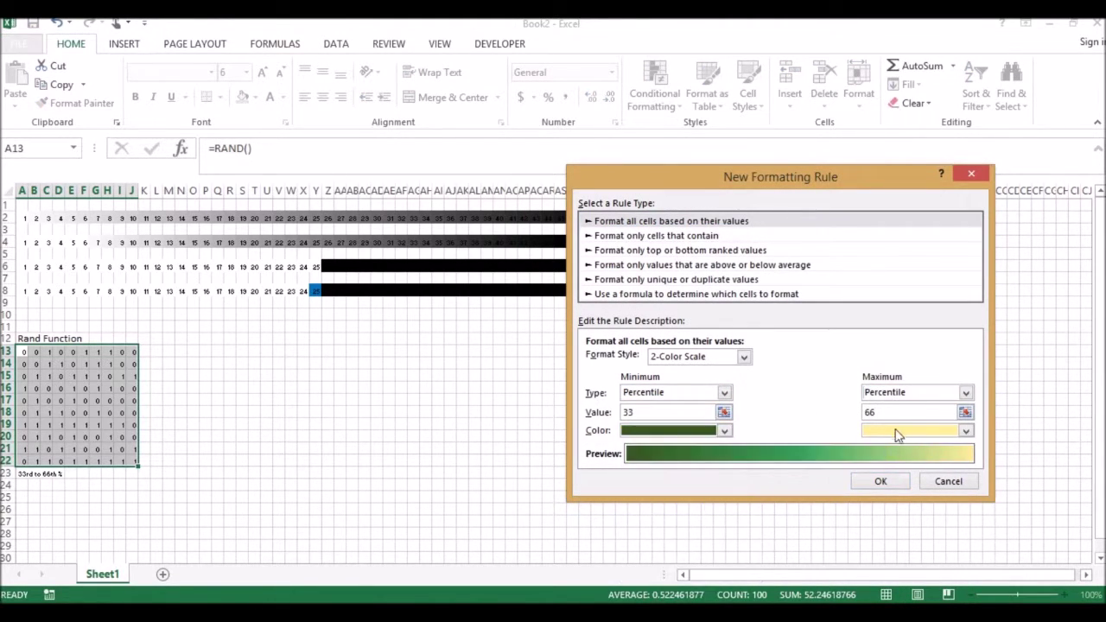
{"action": "left_click", "coordinate": [899, 431]}
{"action": "left_click", "coordinate": [996, 495]}
{"action": "left_click", "coordinate": [876, 483]}
{"action": "left_click", "coordinate": [867, 437]}
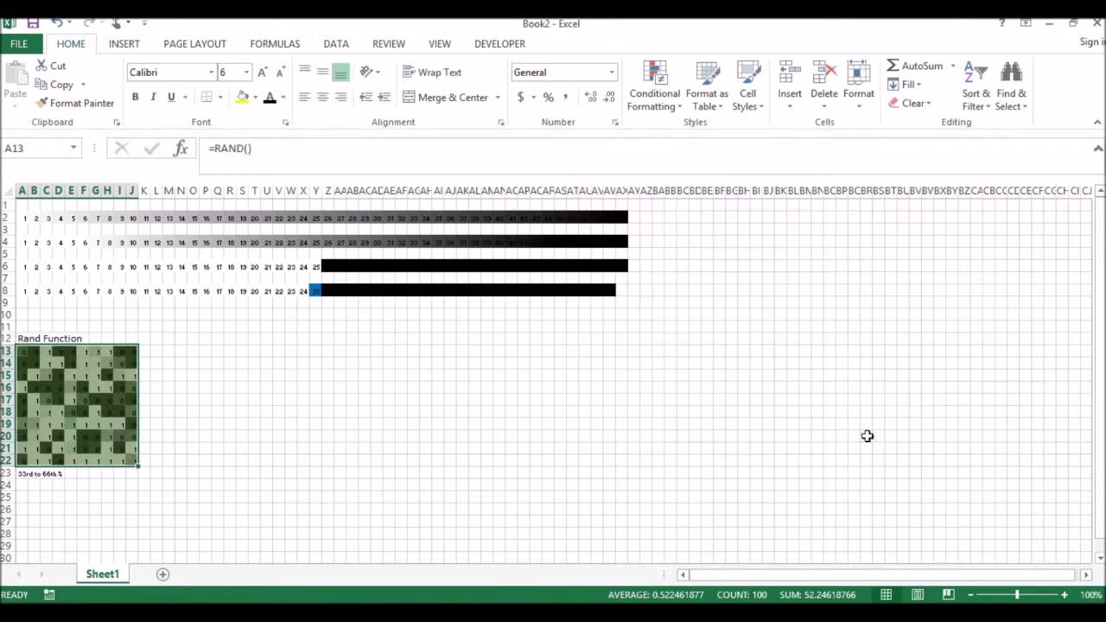
{"action": "left_click", "coordinate": [389, 383]}
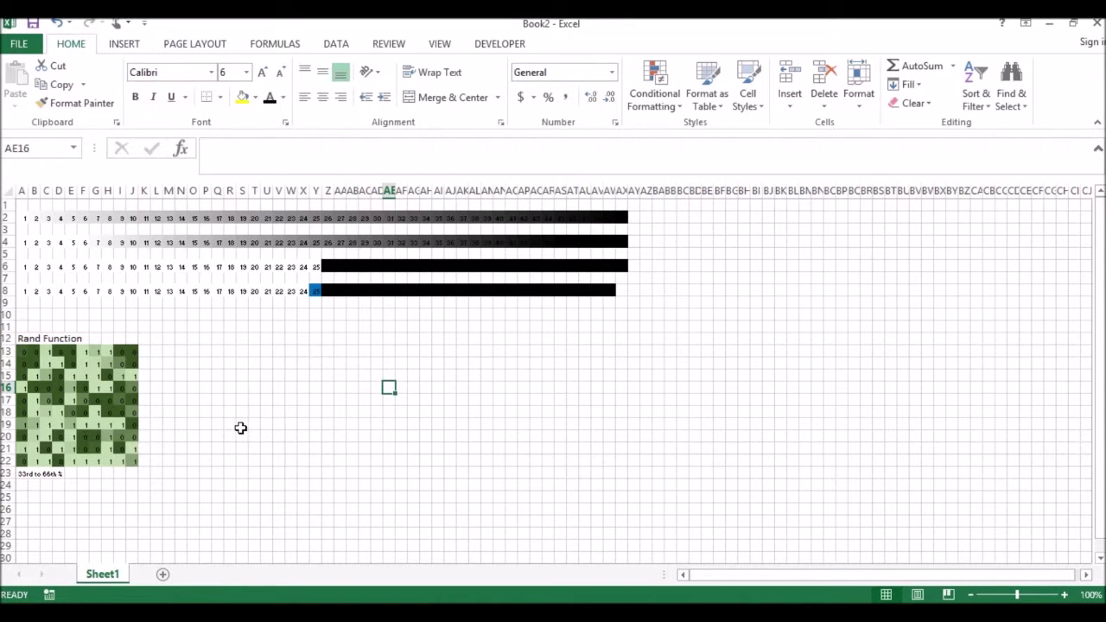
Copy the Rand Function block A12:J23, including its heading and caption, to N12.
{"action": "left_click_drag", "start_coordinate": [21, 338], "coordinate": [134, 473]}
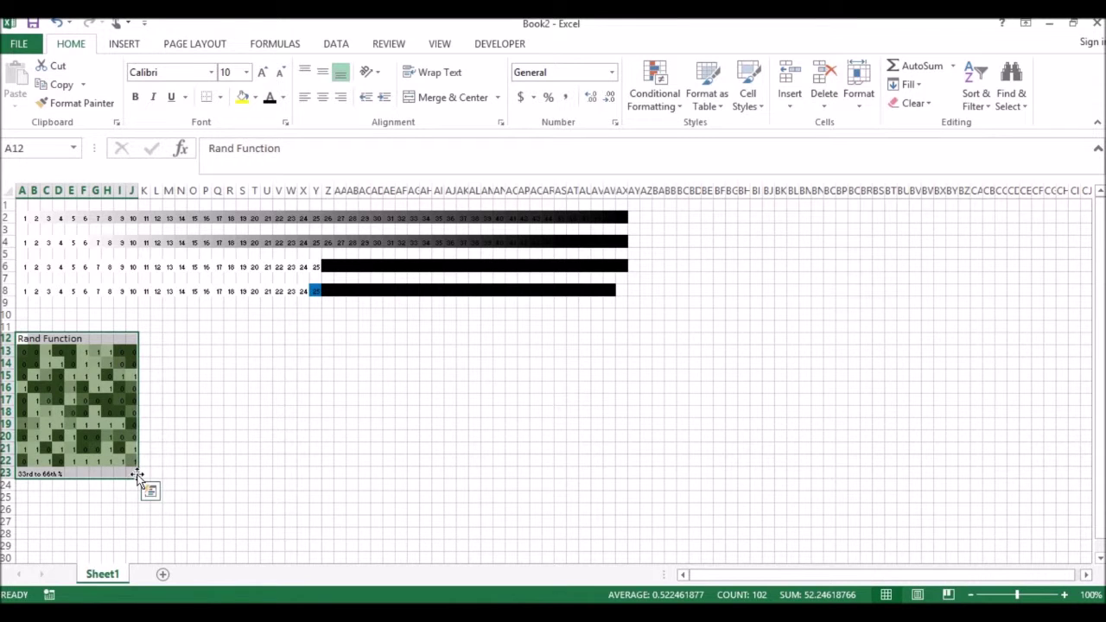
{"action": "key", "text": "ctrl+c"}
{"action": "left_click", "coordinate": [180, 339]}
{"action": "key", "text": "ctrl+v"}
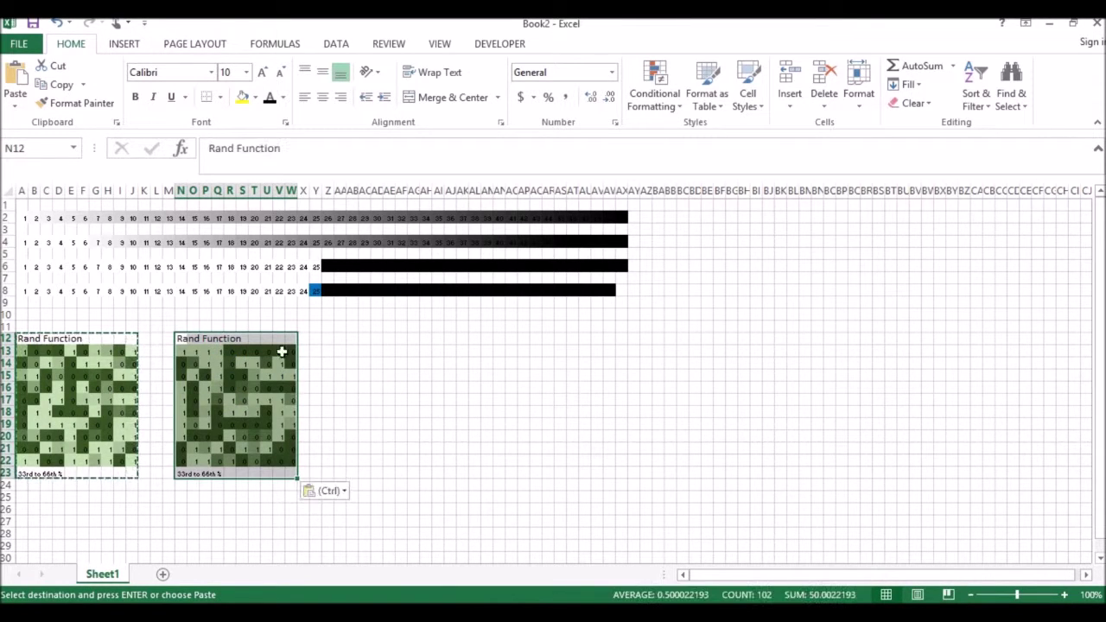
{"action": "key", "text": "Escape"}
Replace the copied block's heading in N12 with "RandBetween 0 &9".
{"action": "type", "text": "RandBetween 0"}
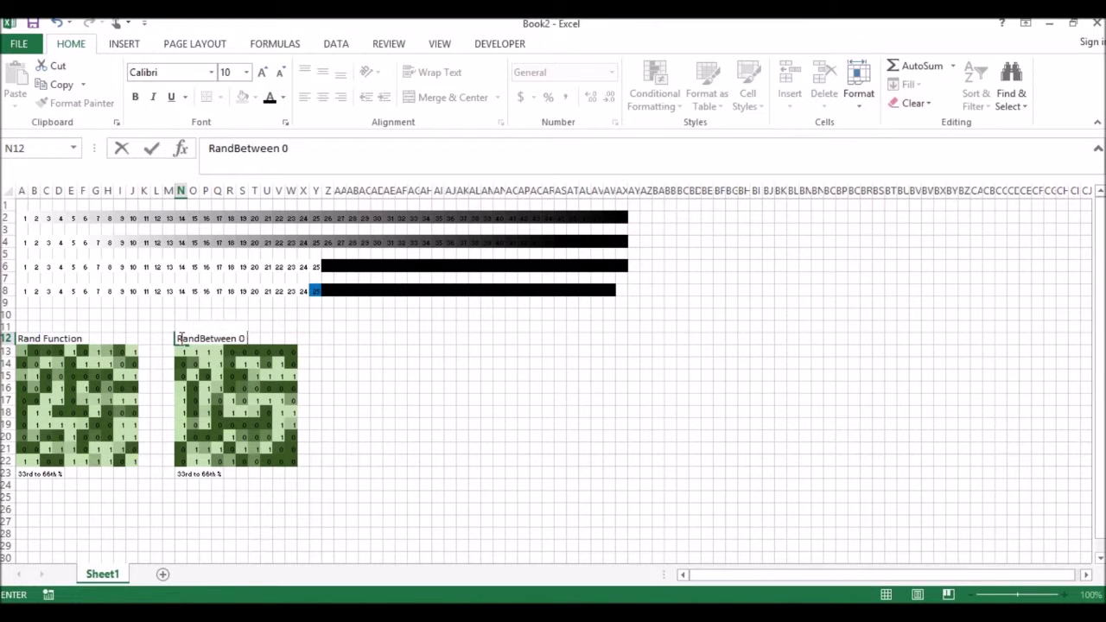
{"action": "type", "text": " &9"}
{"action": "left_click", "coordinate": [492, 413]}
Change the formula in N13 to =RANDBETWEEN(0,9) and fill it across N13:W22.
{"action": "left_click", "coordinate": [180, 352]}
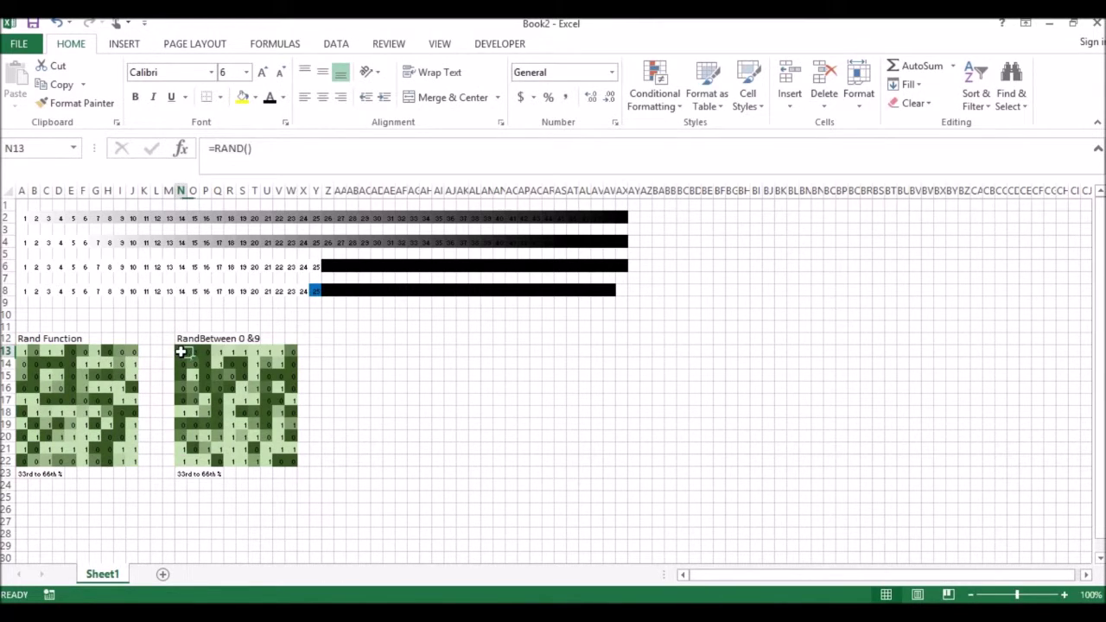
{"action": "left_click", "coordinate": [244, 147]}
{"action": "type", "text": "Between"}
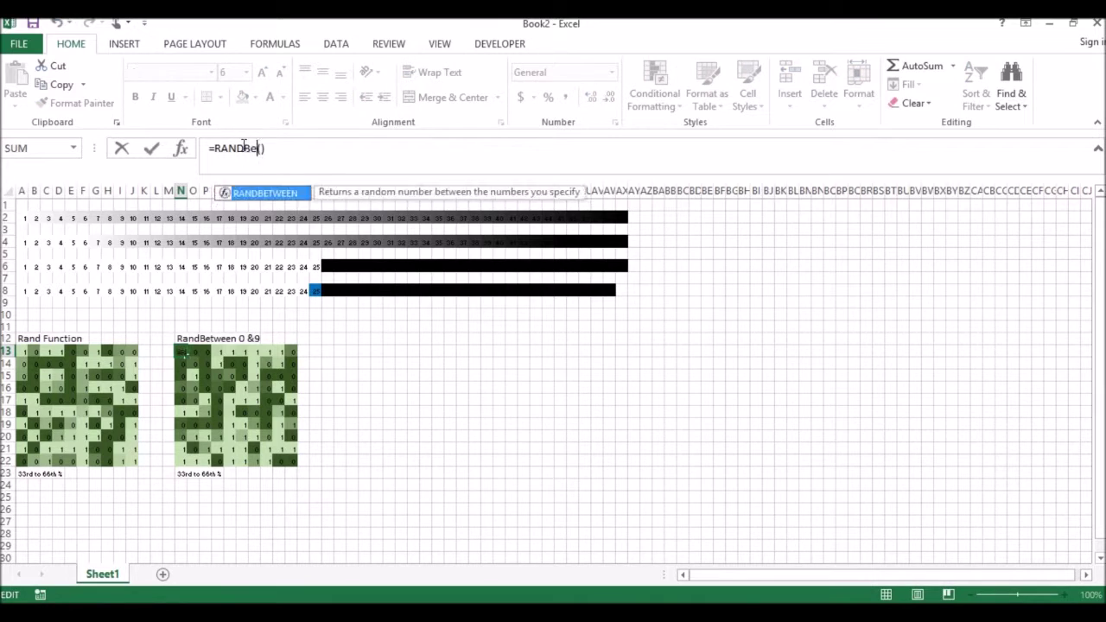
{"action": "key", "text": "Right"}
{"action": "type", "text": "0,"}
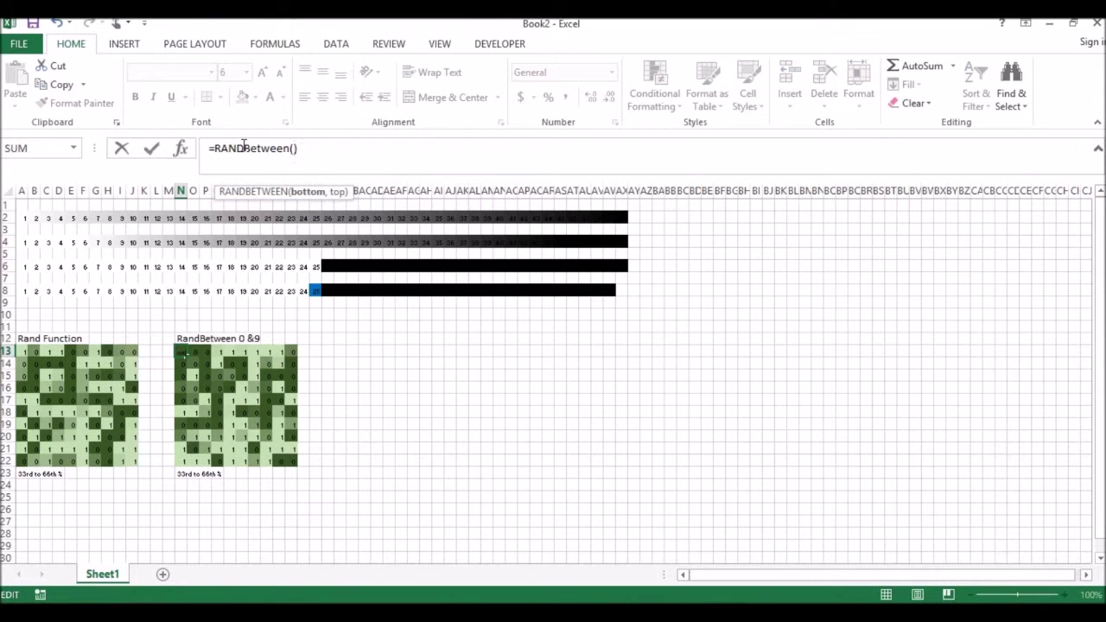
{"action": "type", "text": "9"}
{"action": "left_click", "coordinate": [344, 157]}
{"action": "key", "text": "ctrl+Return"}
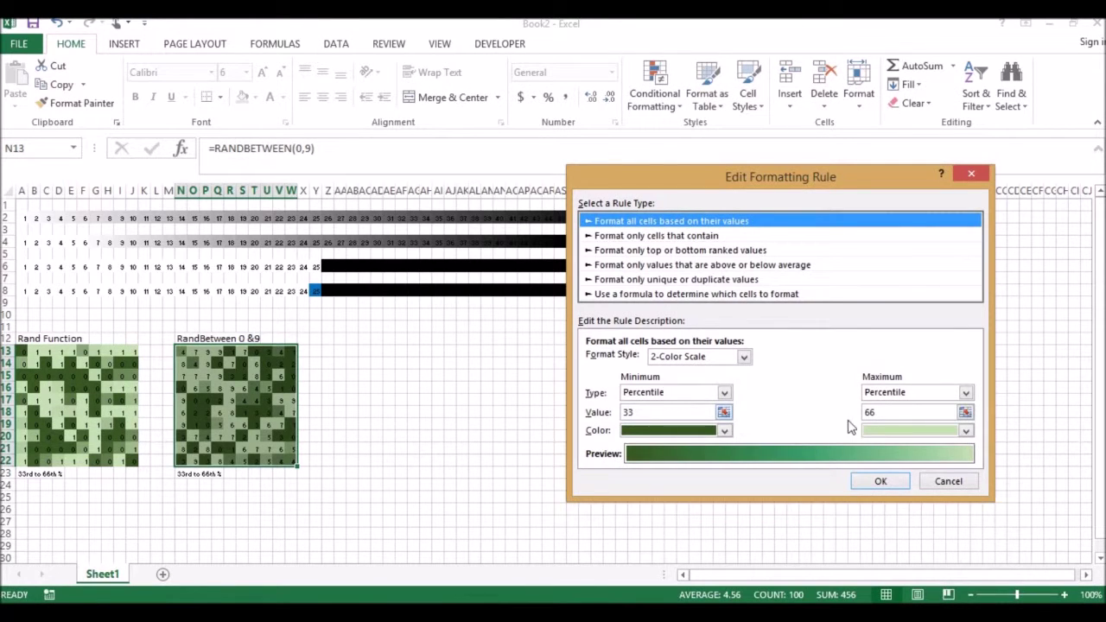
Review the percentile 33 to 66 color-scale rule of N13:W22 and close the rules manager.
{"action": "left_click", "coordinate": [880, 481]}
{"action": "left_click", "coordinate": [859, 437]}
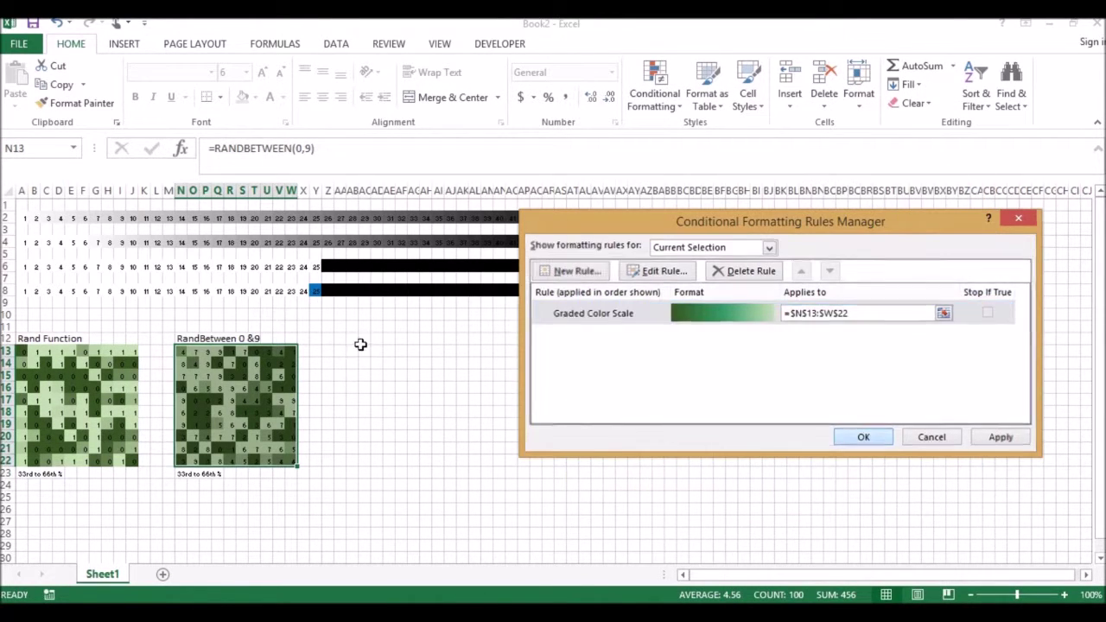
{"action": "left_click", "coordinate": [362, 349]}
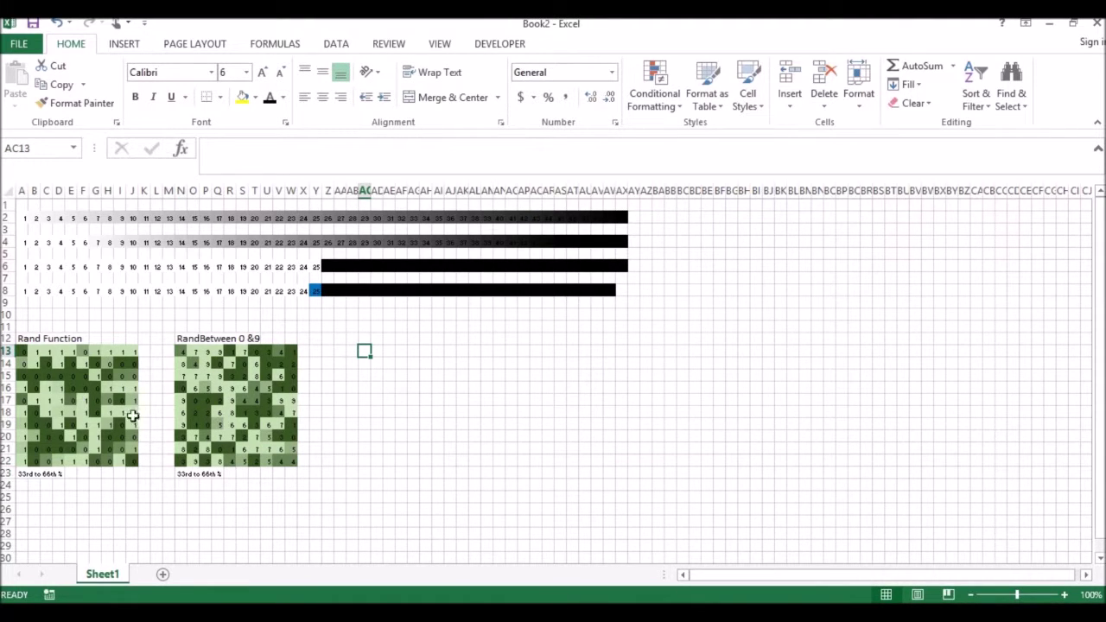
Copy the RandBetween block N12:W23, including its heading and caption, to AA12.
{"action": "left_click", "coordinate": [191, 339]}
{"action": "left_click_drag", "start_coordinate": [194, 341], "coordinate": [286, 469]}
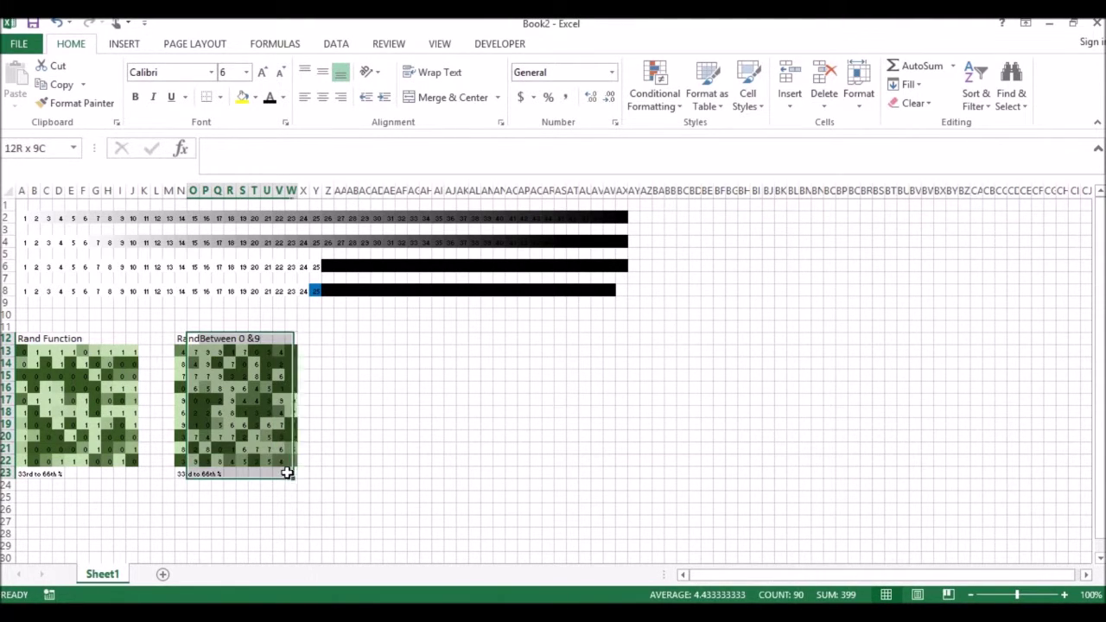
{"action": "left_click", "coordinate": [179, 342]}
{"action": "left_click_drag", "start_coordinate": [182, 342], "coordinate": [296, 484]}
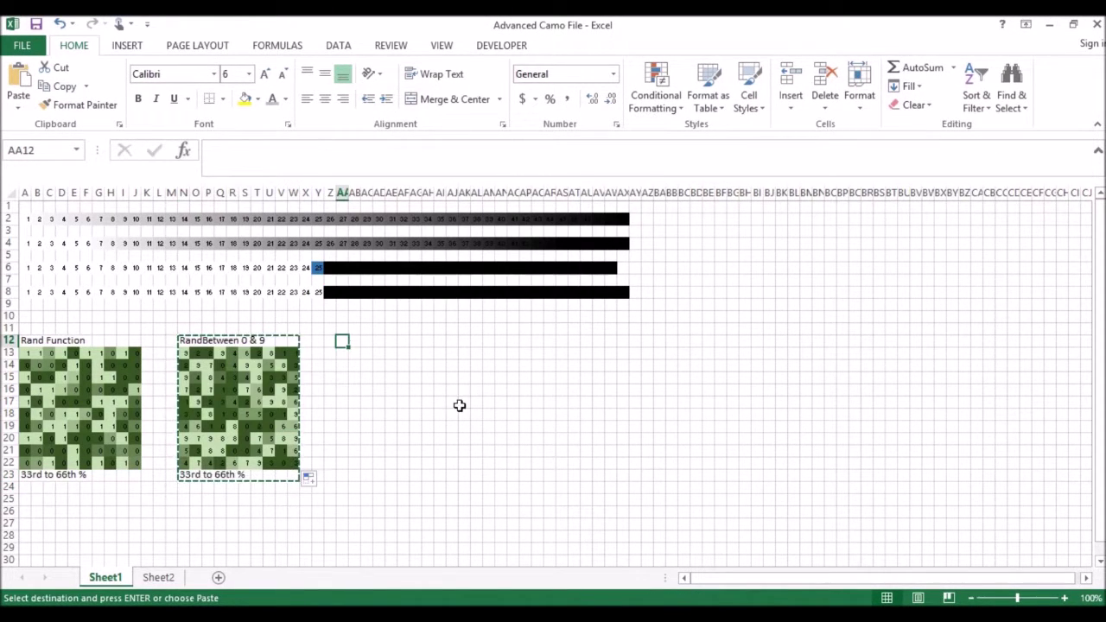
{"action": "key", "text": "ctrl+v"}
{"action": "key", "text": "Escape"}
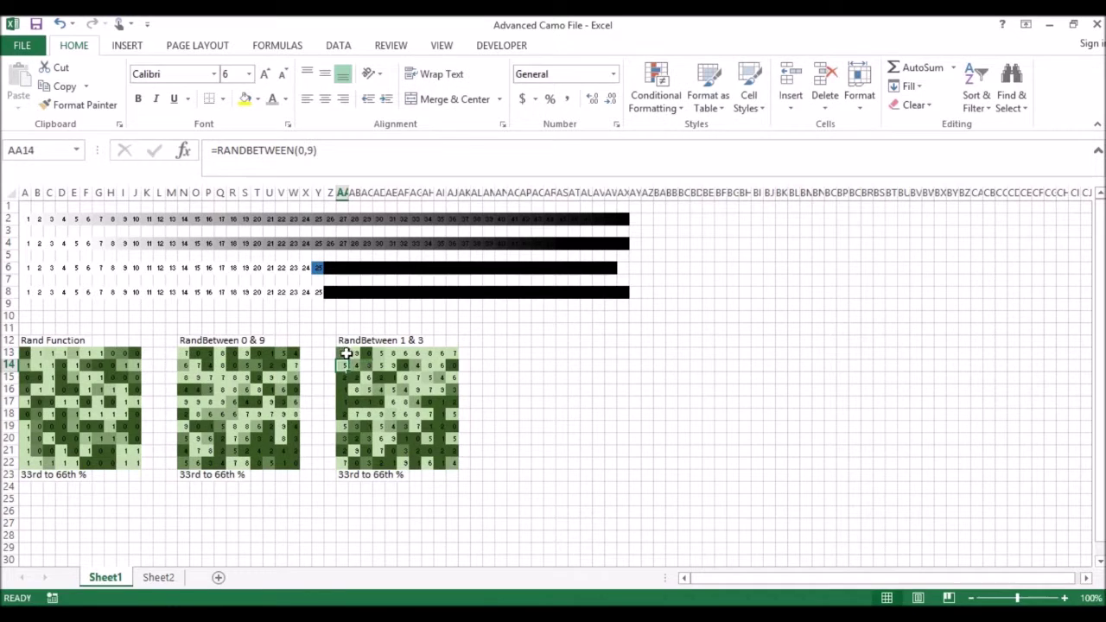
Fill AA13:AJ22 with =RANDBETWEEN(1,3) and set its color scale to a dark gold minimum and light gold maximum.
{"action": "left_click_drag", "start_coordinate": [346, 361], "coordinate": [457, 469]}
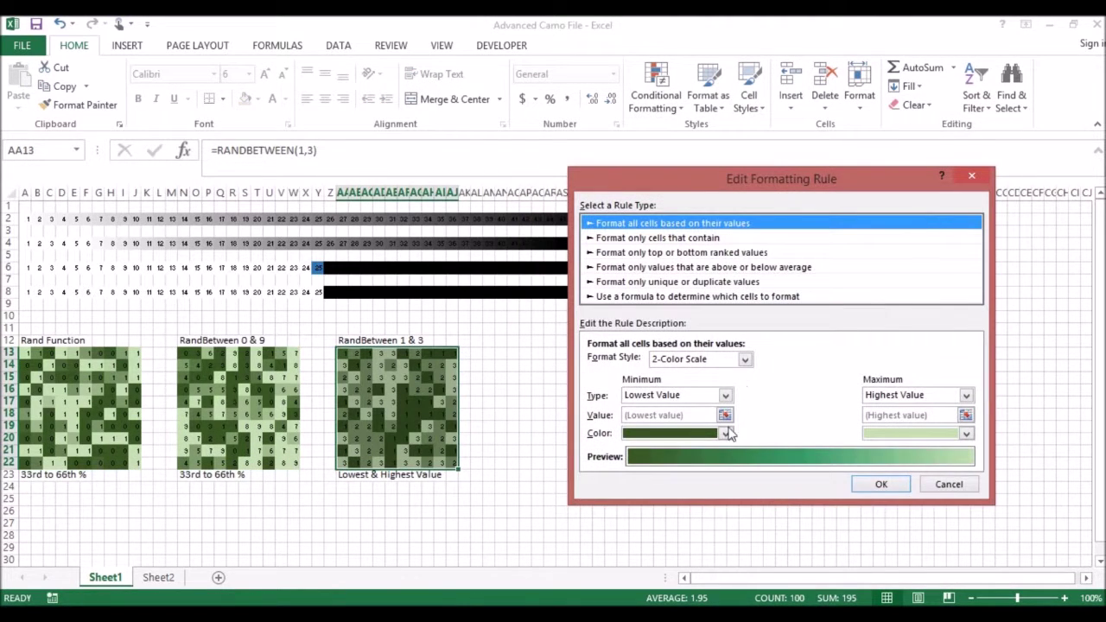
{"action": "left_click", "coordinate": [726, 434]}
{"action": "left_click", "coordinate": [726, 524]}
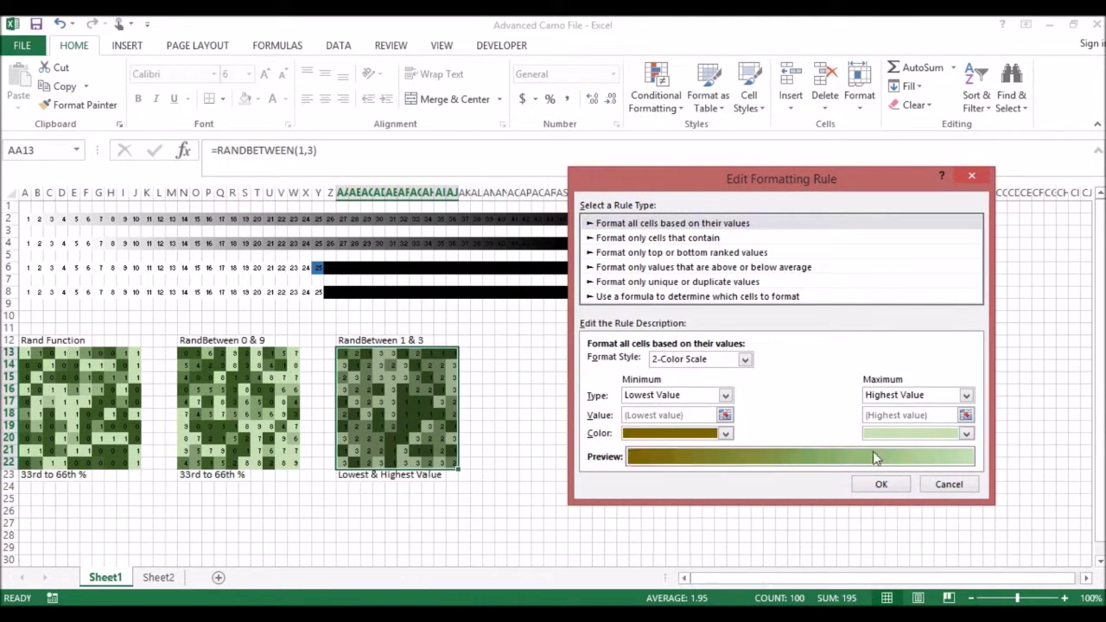
{"action": "left_click", "coordinate": [946, 434]}
{"action": "left_click", "coordinate": [966, 495]}
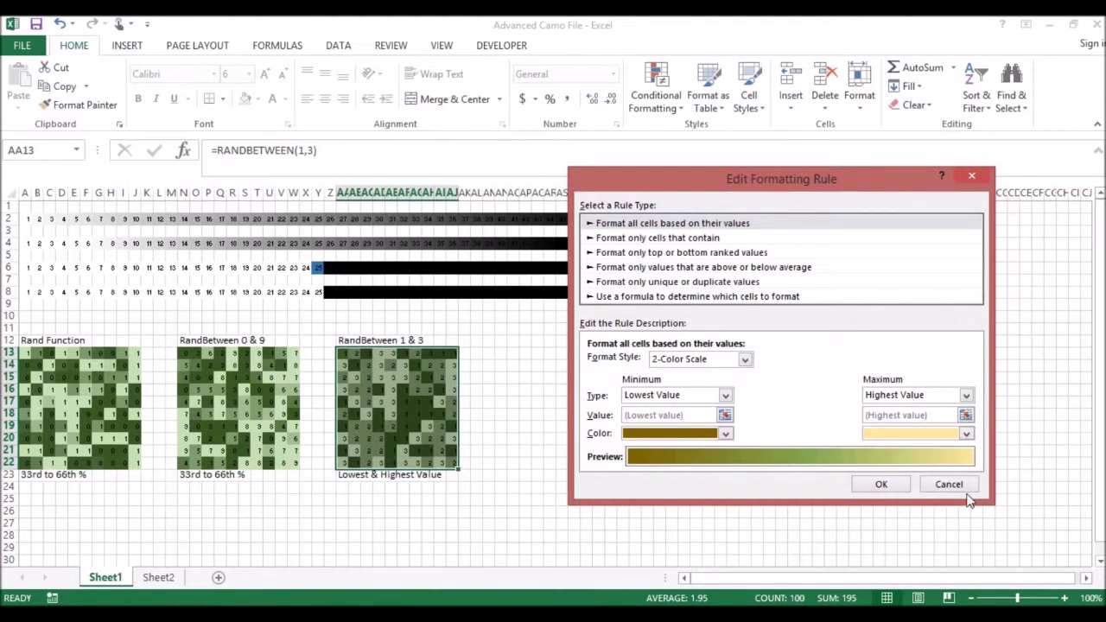
{"action": "left_click", "coordinate": [913, 485]}
{"action": "left_click", "coordinate": [1000, 439]}
{"action": "left_click", "coordinate": [864, 439]}
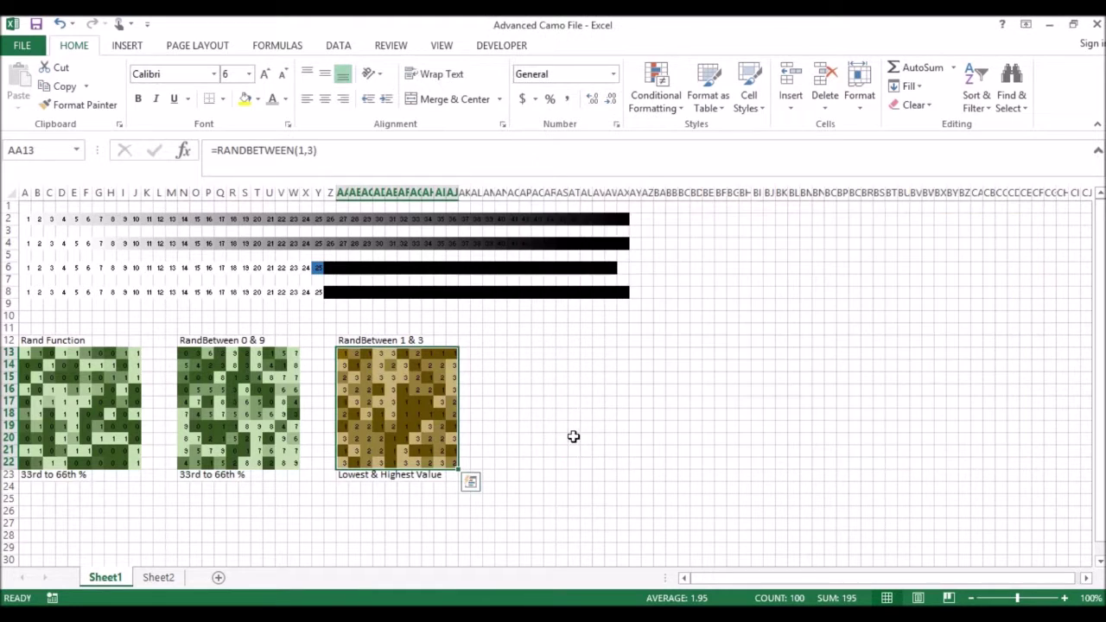
{"action": "left_click", "coordinate": [573, 439]}
Enlarge the font of rows 13 to 22 to size 16 so the numbers no longer fit in the cells.
{"action": "left_click_drag", "start_coordinate": [8, 352], "coordinate": [8, 462]}
{"action": "left_click", "coordinate": [264, 74]}
{"action": "left_click", "coordinate": [264, 74]}
{"action": "left_click", "coordinate": [264, 74]}
{"action": "left_click", "coordinate": [263, 74]}
{"action": "left_click", "coordinate": [264, 74]}
{"action": "left_click", "coordinate": [263, 75]}
{"action": "left_click", "coordinate": [264, 75]}
{"action": "left_click", "coordinate": [264, 74]}
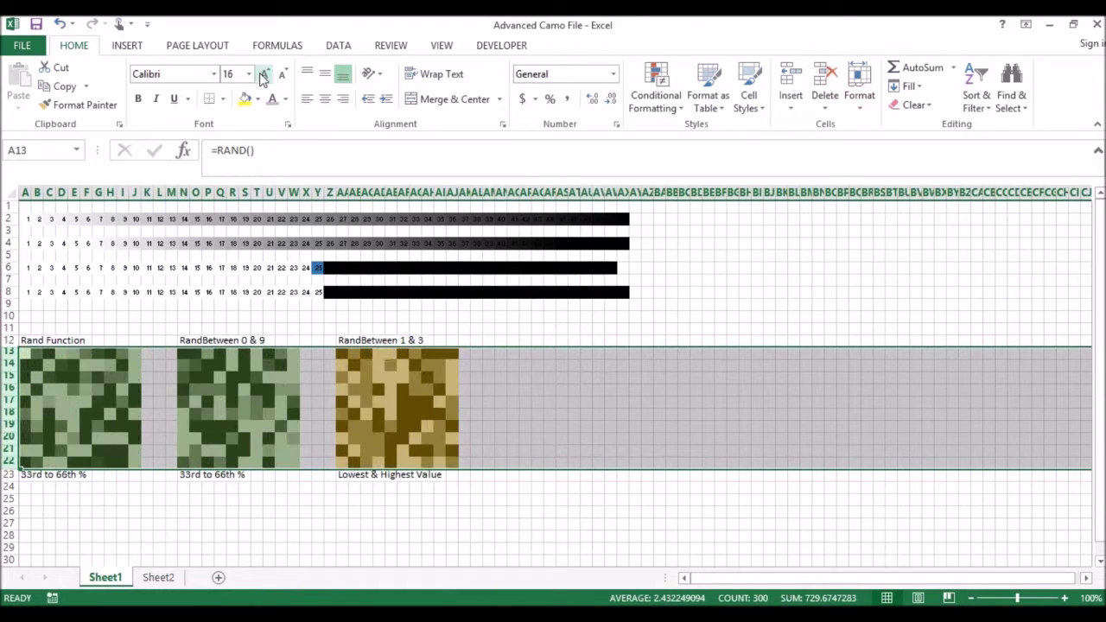
{"action": "left_click", "coordinate": [506, 485]}
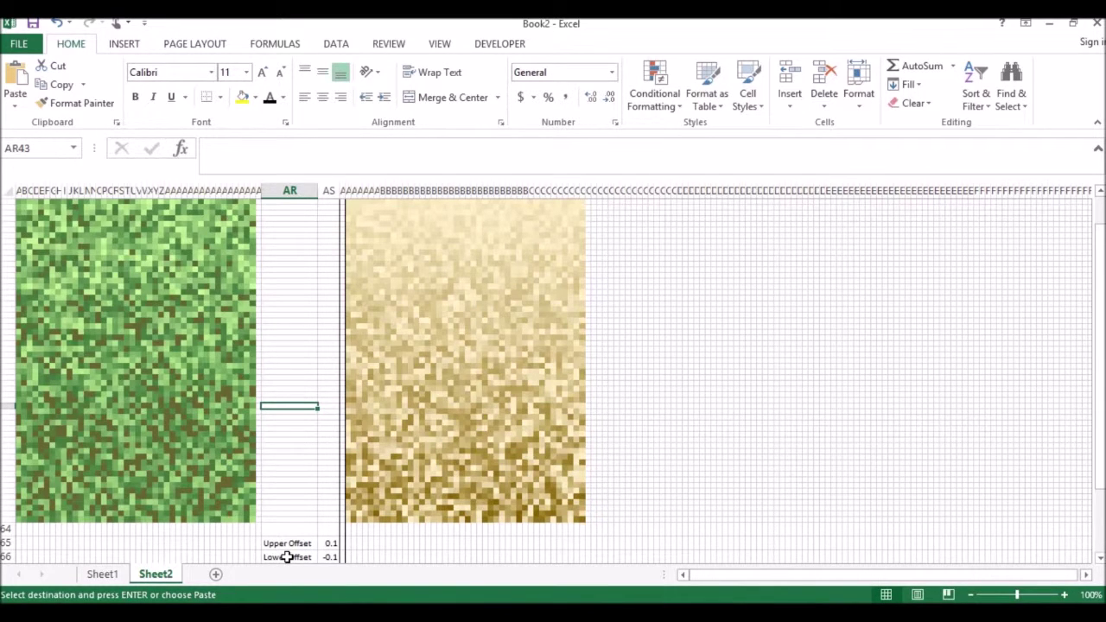
Examine the RAND-plus-offset formulas in the upper and lower parts of Sheet2's green block.
{"action": "left_click", "coordinate": [51, 259]}
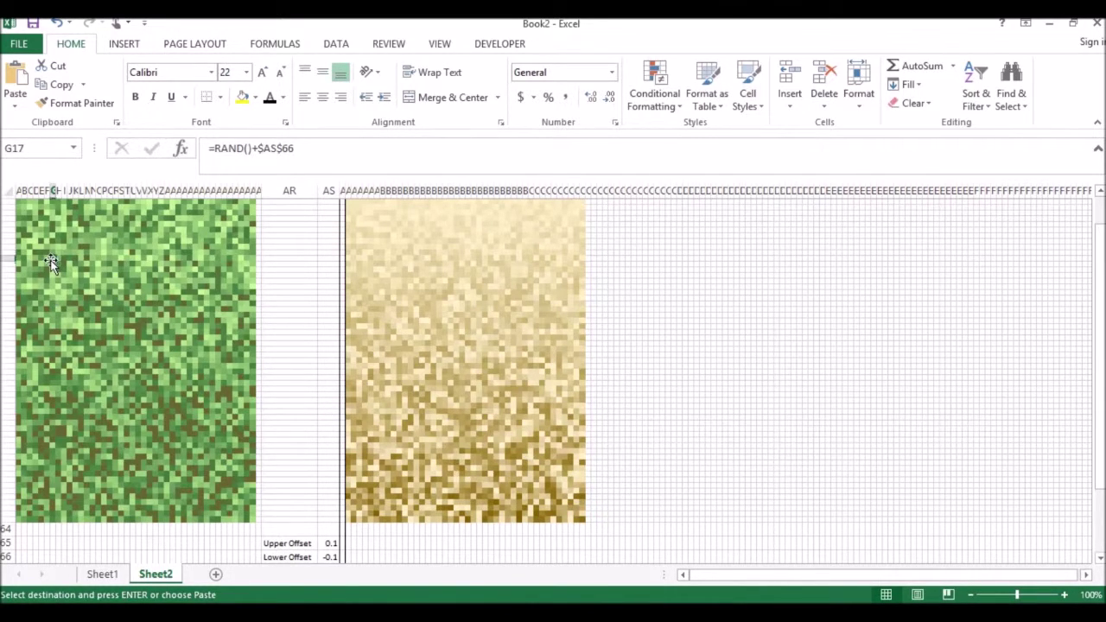
{"action": "left_click", "coordinate": [109, 259]}
{"action": "left_click", "coordinate": [144, 464]}
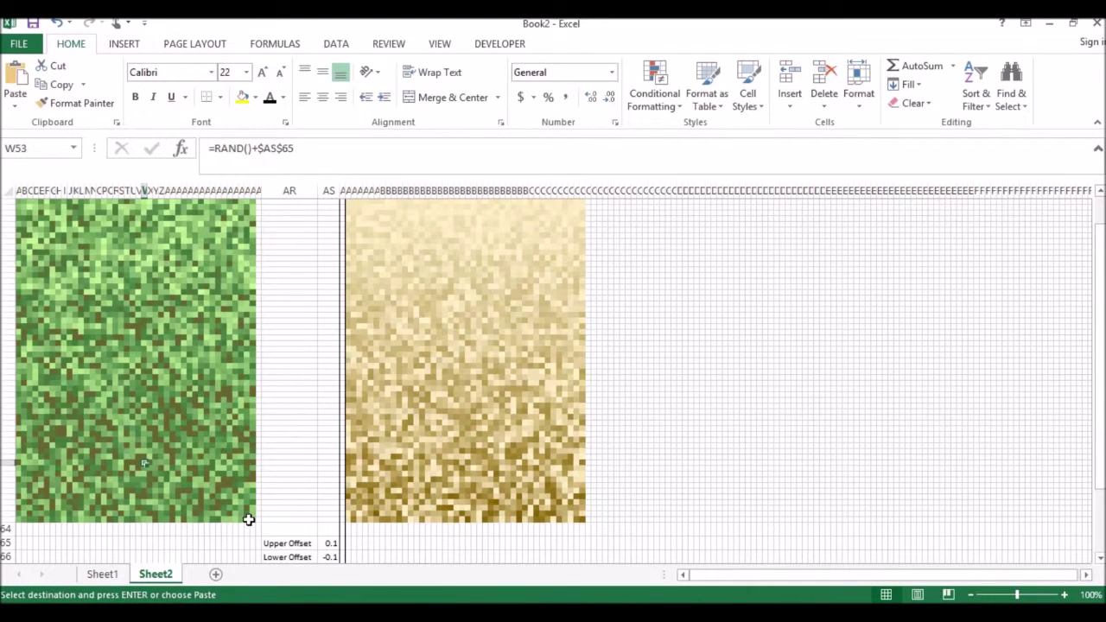
Set the Lower Offset in AS66 to -0.05 and widen column AS to show the full values.
{"action": "left_click", "coordinate": [331, 557]}
{"action": "type", "text": "-.0"}
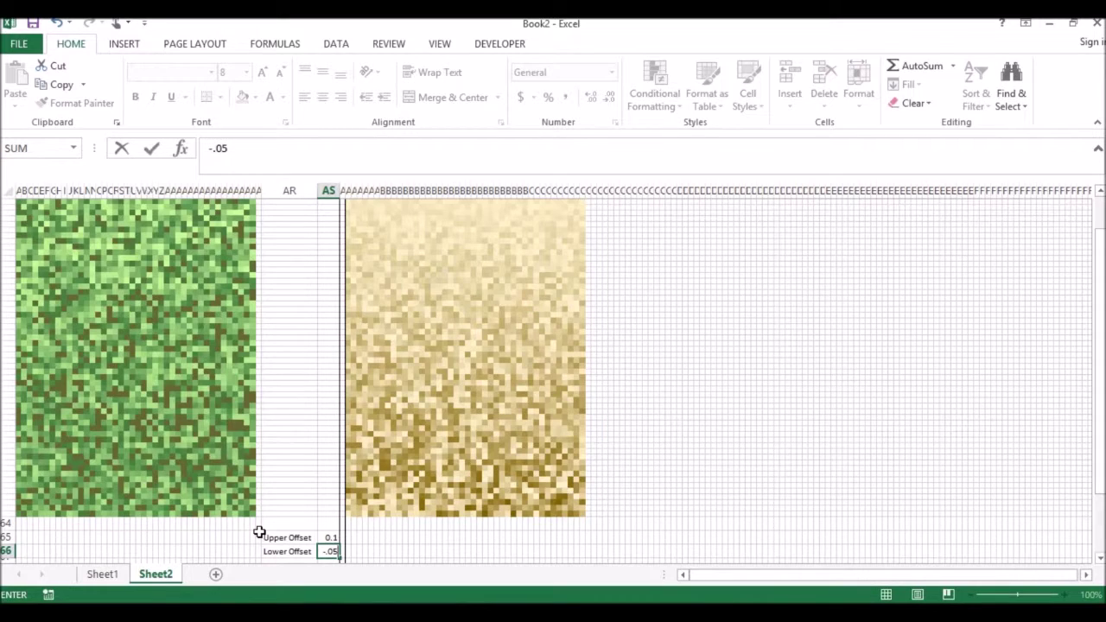
{"action": "type", "text": "5"}
{"action": "key", "text": "Return"}
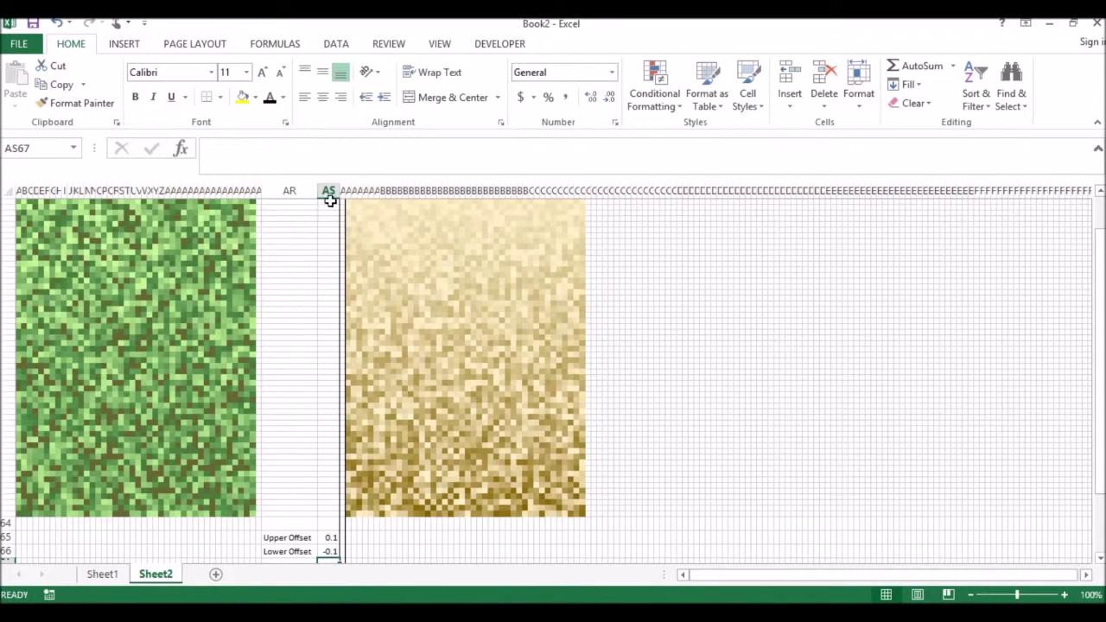
{"action": "left_click_drag", "start_coordinate": [342, 190], "coordinate": [354, 192]}
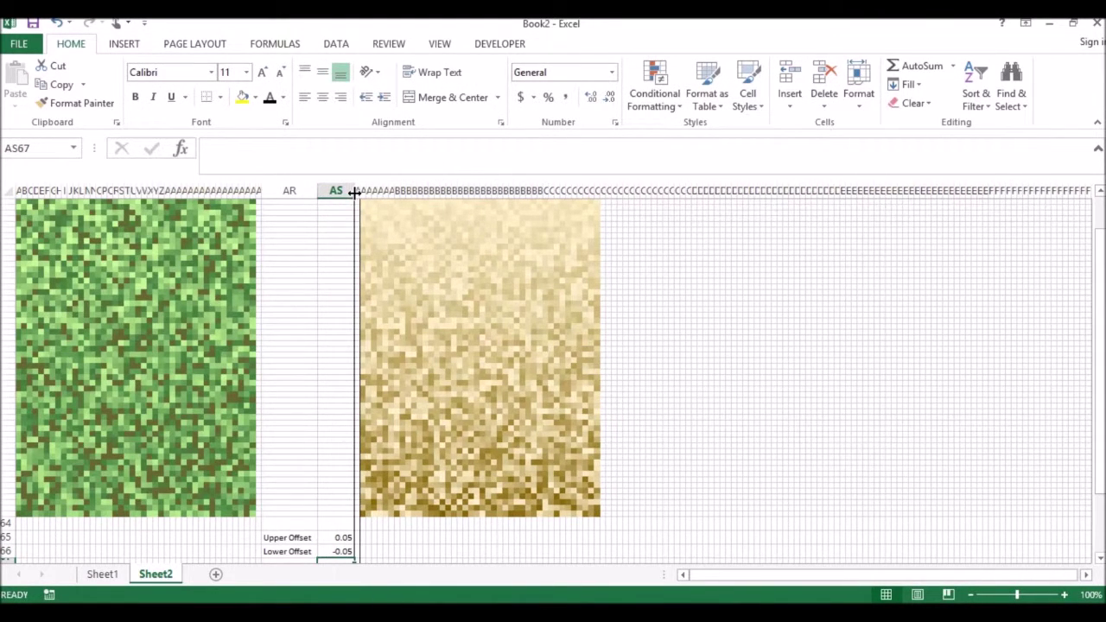
Examine the upper and lower sections of the green block by selecting each range of rows.
{"action": "key", "text": "ctrl+z"}
{"action": "key", "text": "ctrl+c"}
{"action": "left_click_drag", "start_coordinate": [19, 203], "coordinate": [253, 322]}
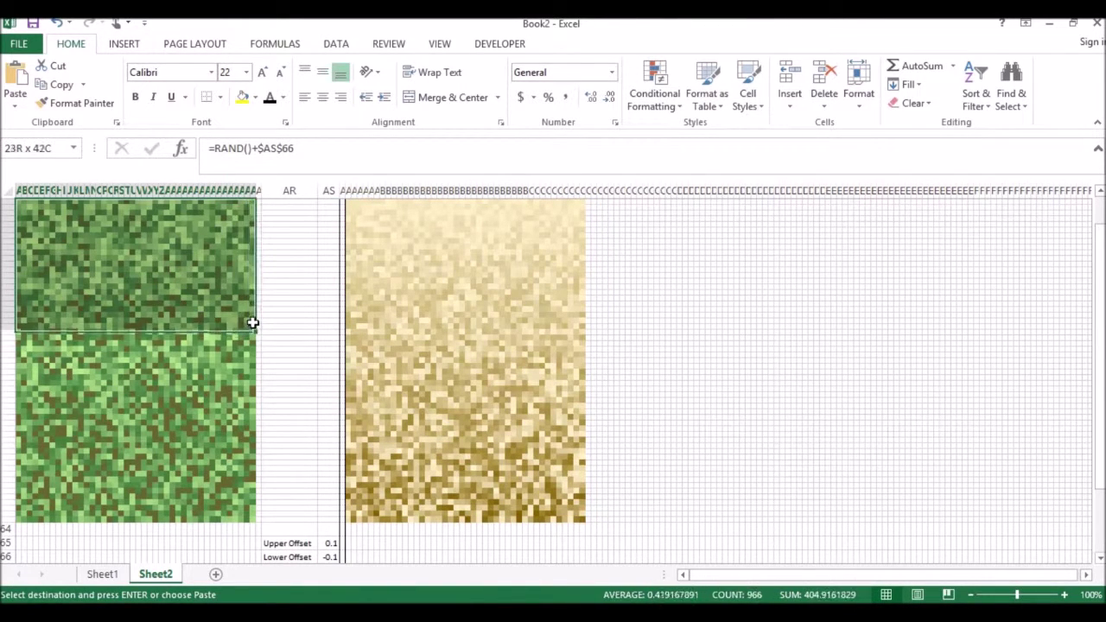
{"action": "left_click_drag", "start_coordinate": [19, 406], "coordinate": [250, 518]}
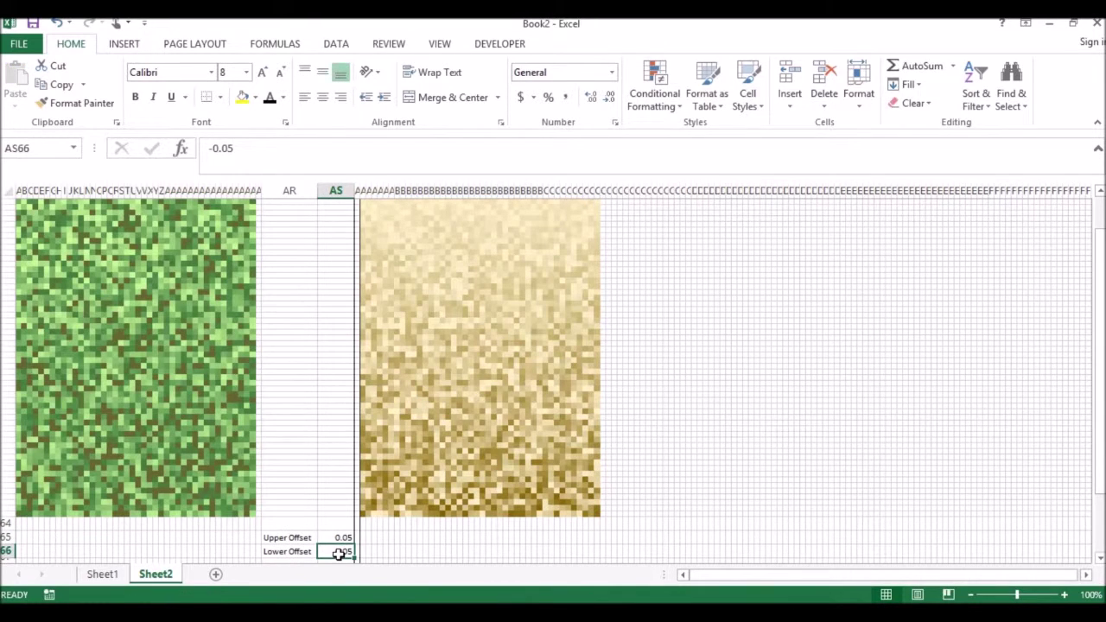
Try a Lower Offset of -0.3 in AS66 and undo the change.
{"action": "type", "text": "."}
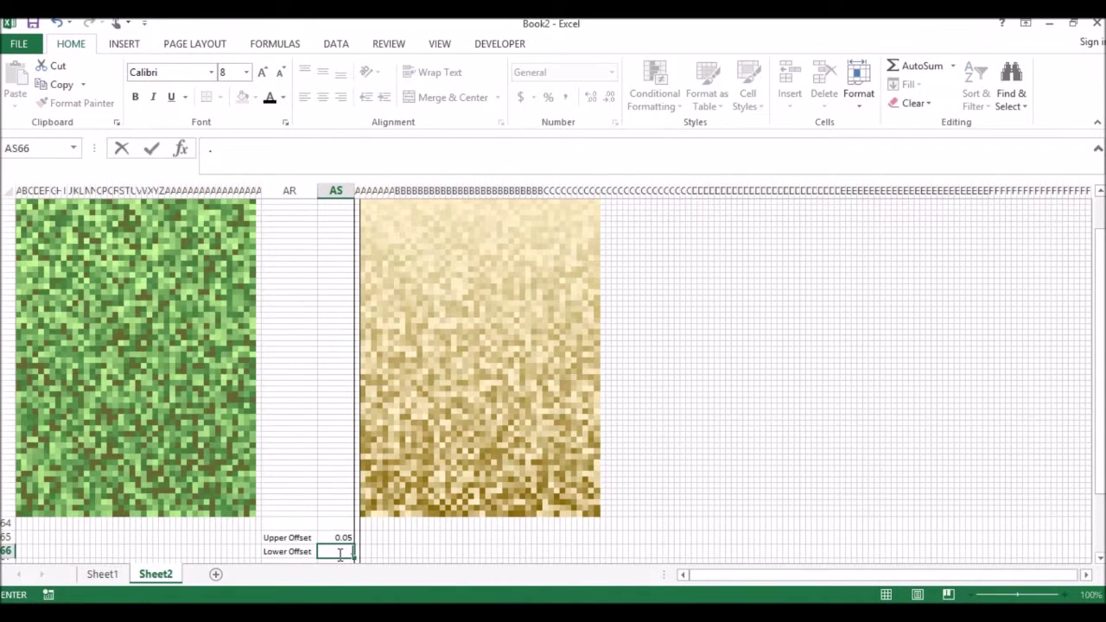
{"action": "type", "text": "-"}
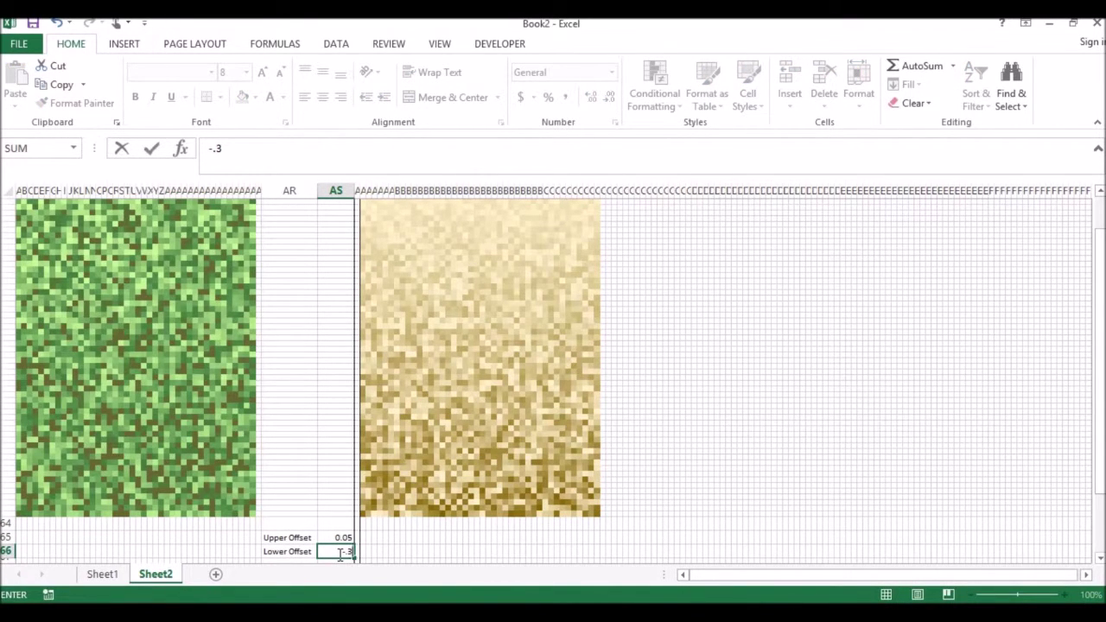
{"action": "key", "text": "Return"}
{"action": "left_click", "coordinate": [316, 419]}
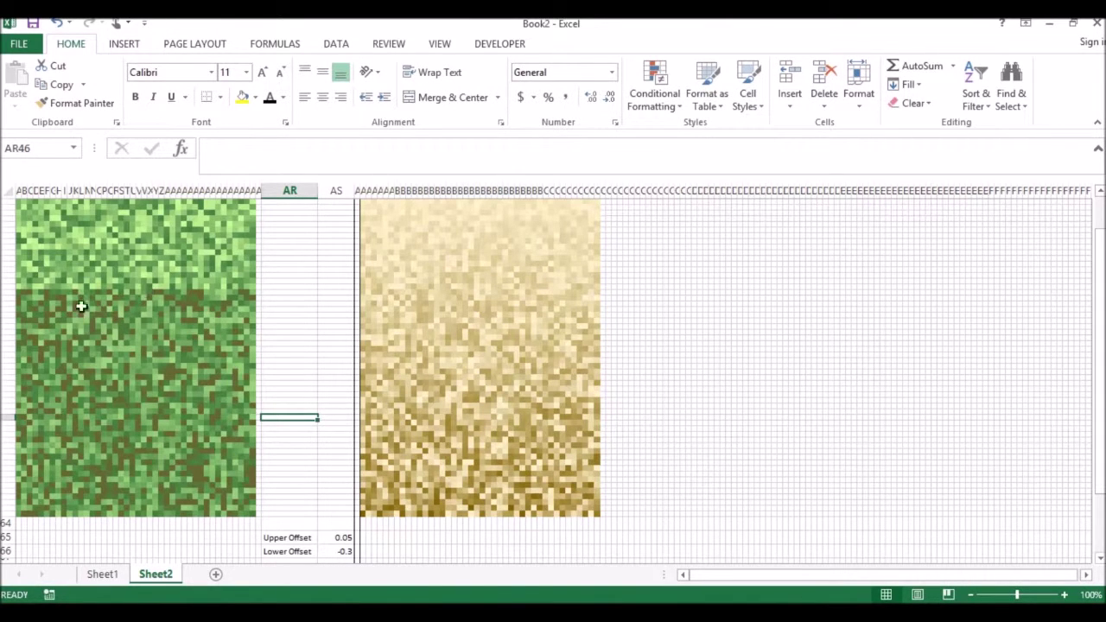
{"action": "key", "text": "ctrl+z"}
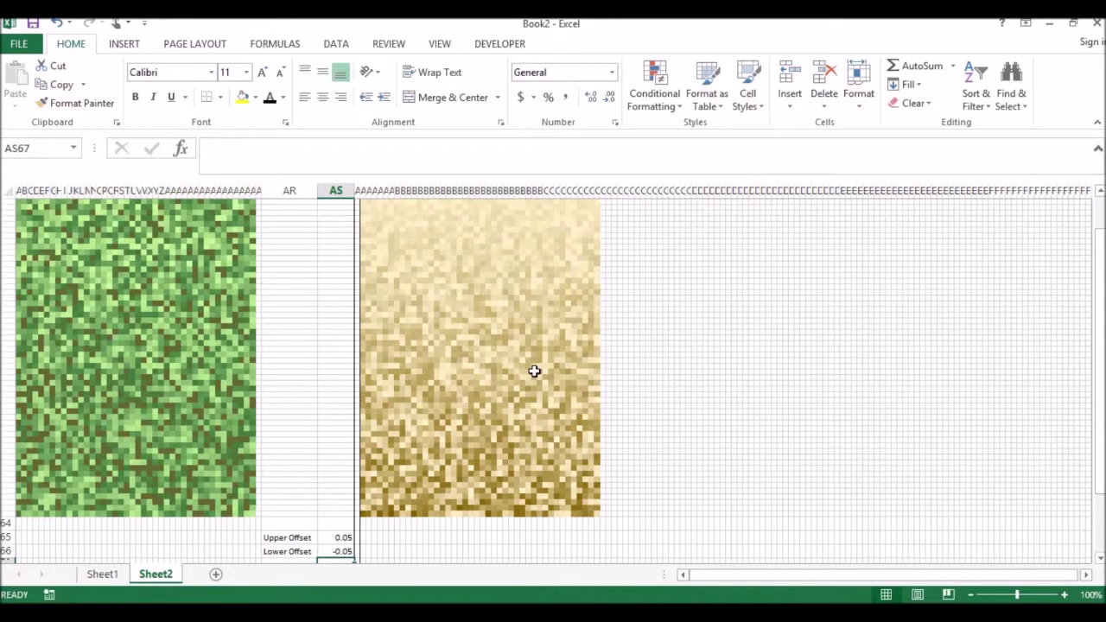
Widen column AT and step down its cells to AT14 to inspect the row multipliers.
{"action": "left_click", "coordinate": [358, 190]}
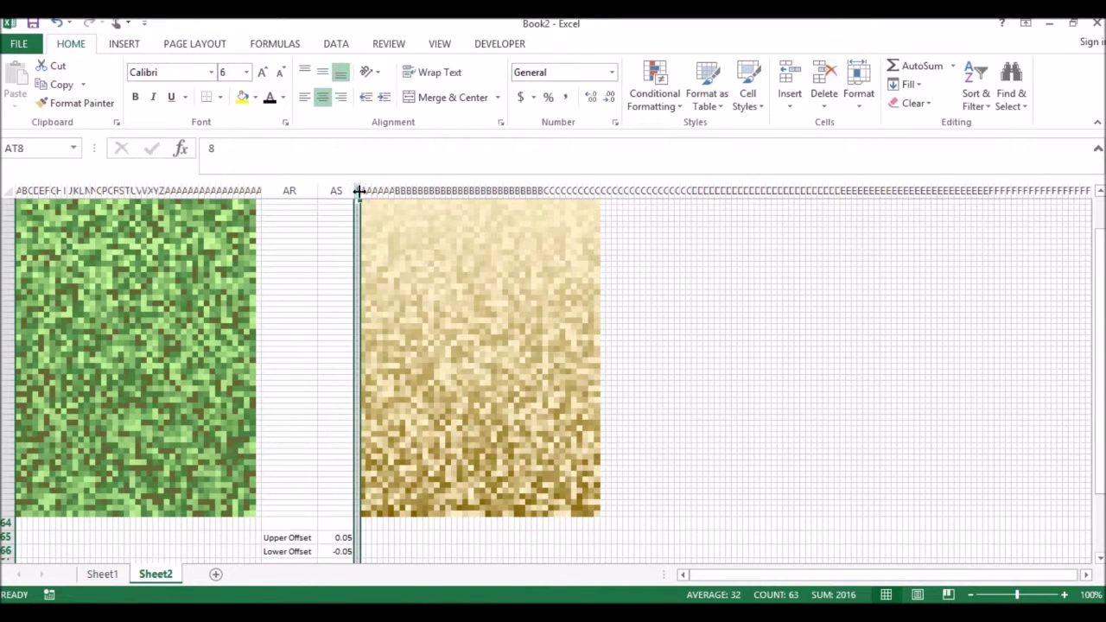
{"action": "left_click_drag", "start_coordinate": [358, 190], "coordinate": [387, 190]}
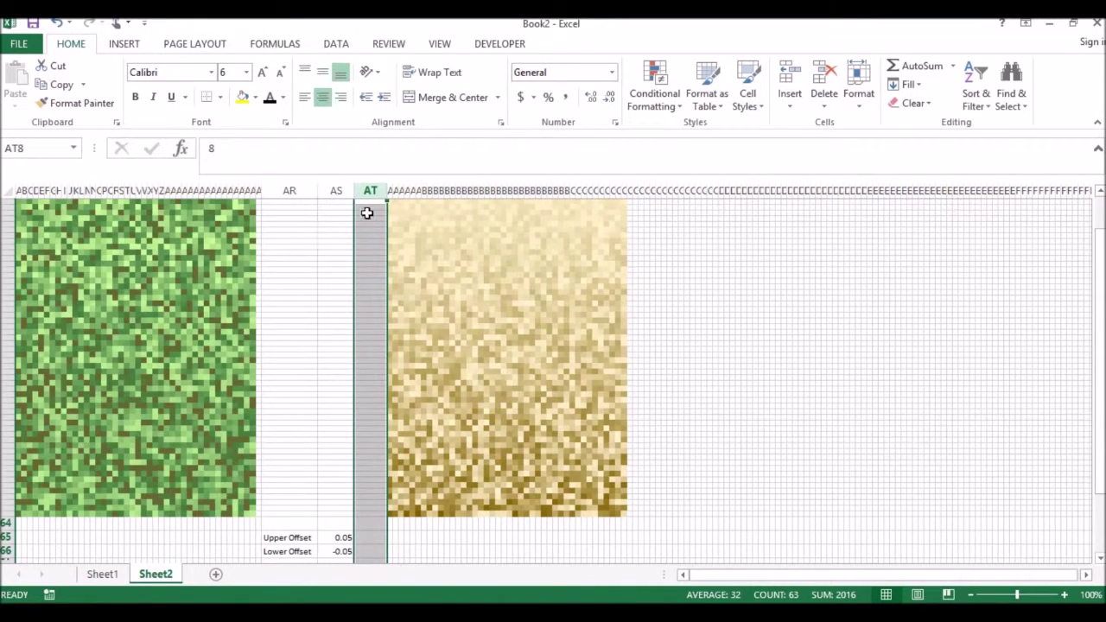
{"action": "left_click", "coordinate": [368, 213]}
{"action": "key", "text": "Down"}
{"action": "key", "text": "Down"}
{"action": "key", "text": "Down"}
{"action": "key", "text": "Down"}
{"action": "key", "text": "Down"}
{"action": "key", "text": "Down"}
{"action": "key", "text": "Down"}
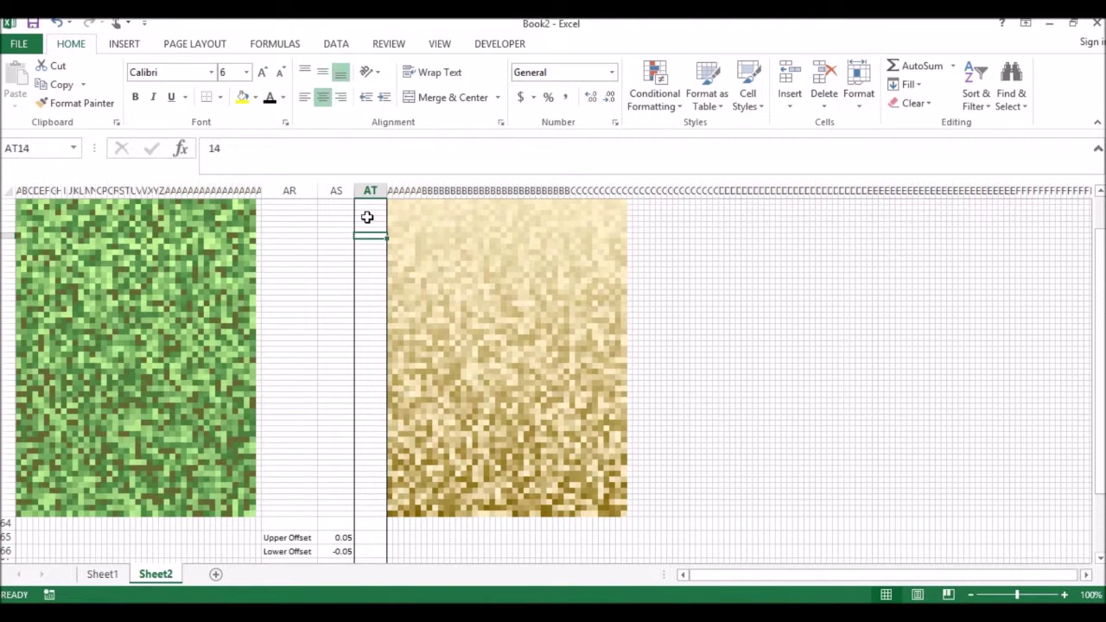
Examine the formula in BK31 with its row multiplier in AT31, and review the gold block's 2-Color Scale rule without changing it.
{"action": "left_click", "coordinate": [480, 335]}
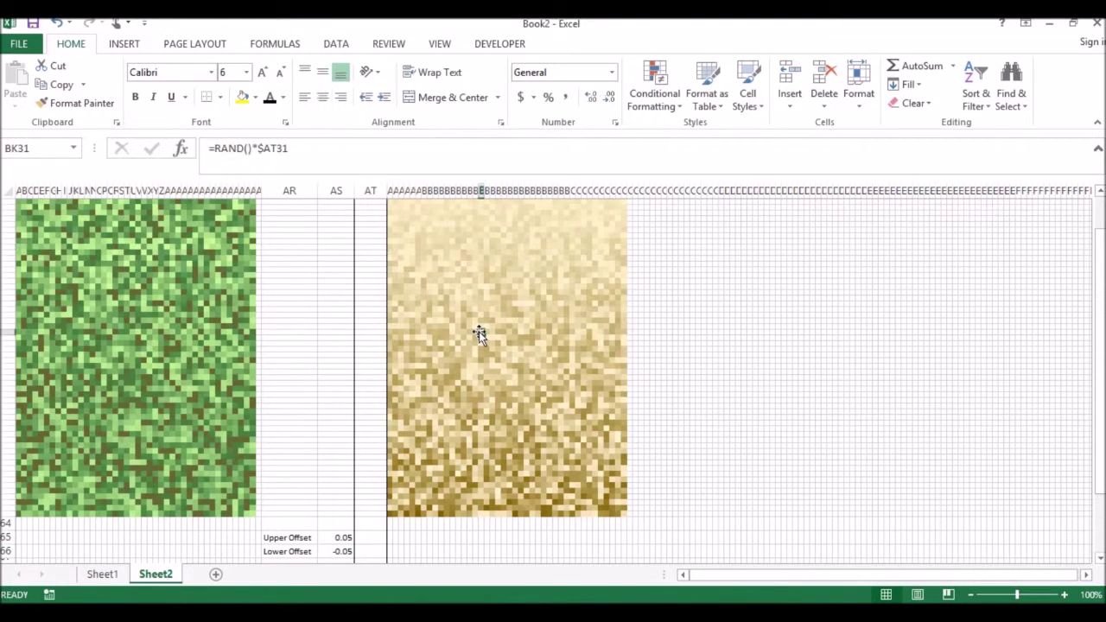
{"action": "left_click", "coordinate": [375, 333], "text": "ctrl"}
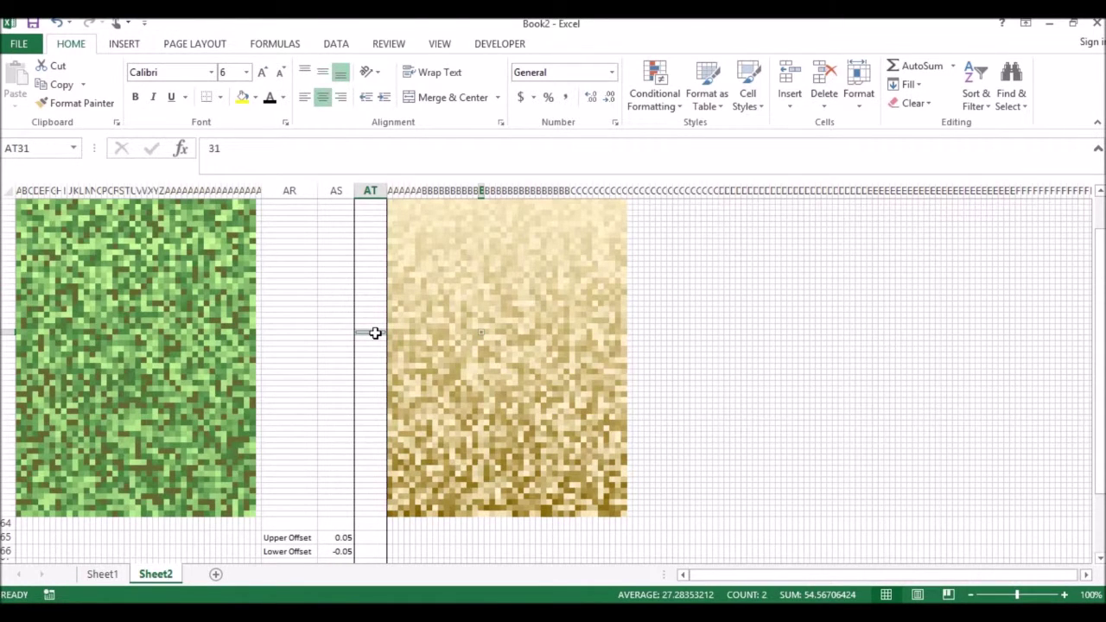
{"action": "left_click_drag", "start_coordinate": [389, 202], "coordinate": [625, 520]}
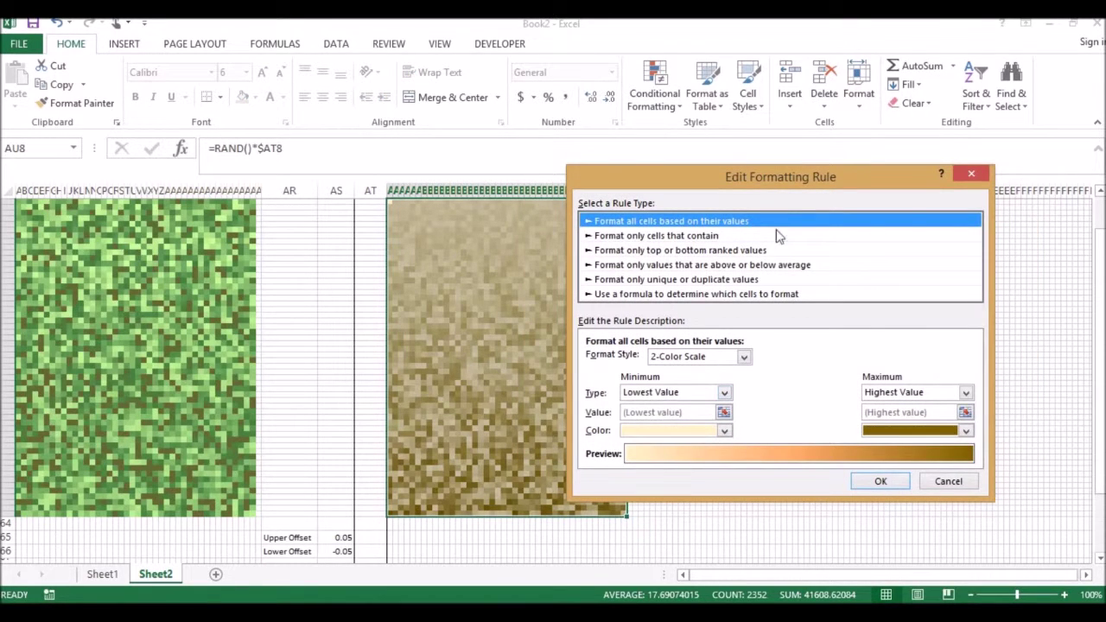
{"action": "left_click_drag", "start_coordinate": [795, 177], "coordinate": [867, 193]}
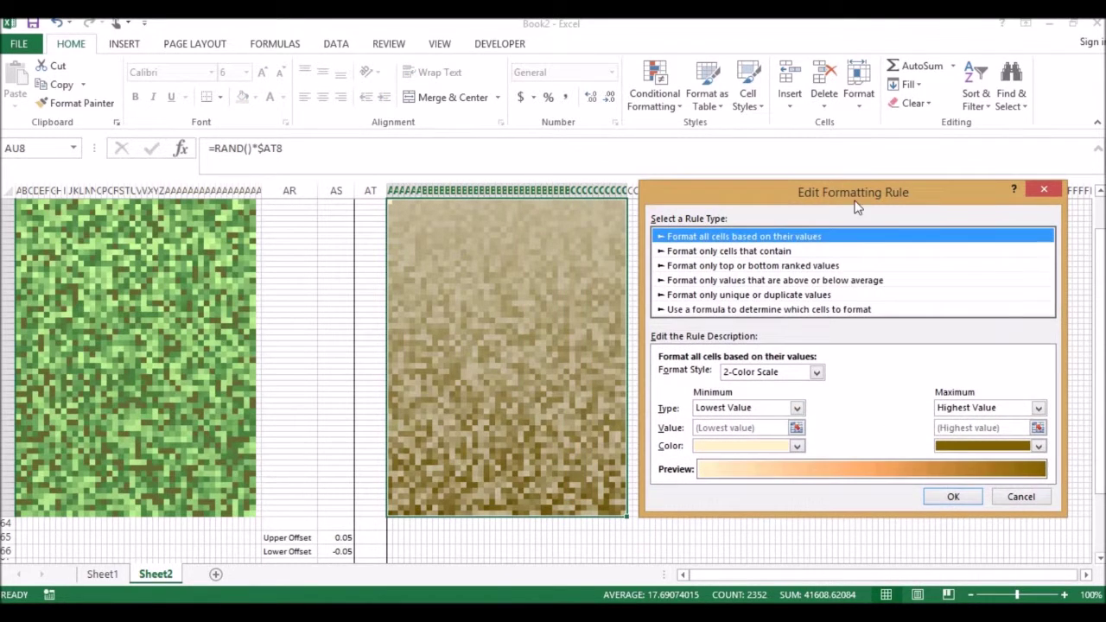
{"action": "left_click", "coordinate": [954, 498]}
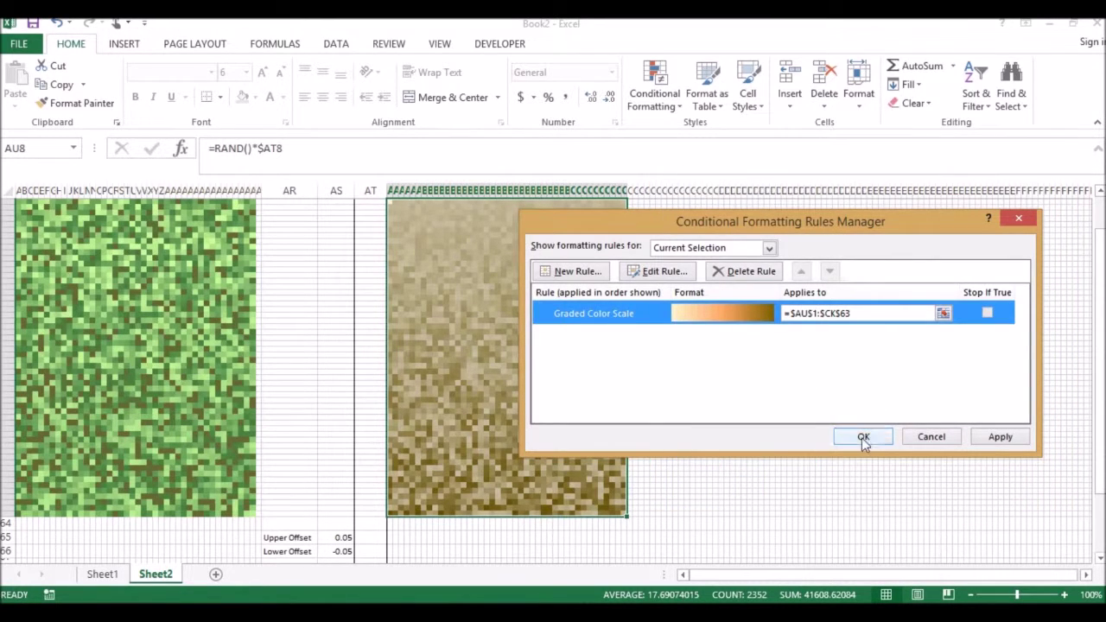
{"action": "left_click", "coordinate": [862, 438]}
Fill row 64 beneath the gold block, from AU64 across its width, with a number series starting 1, 2, 3.
{"action": "left_click_drag", "start_coordinate": [392, 525], "coordinate": [451, 524]}
{"action": "left_click_drag", "start_coordinate": [455, 528], "coordinate": [638, 526]}
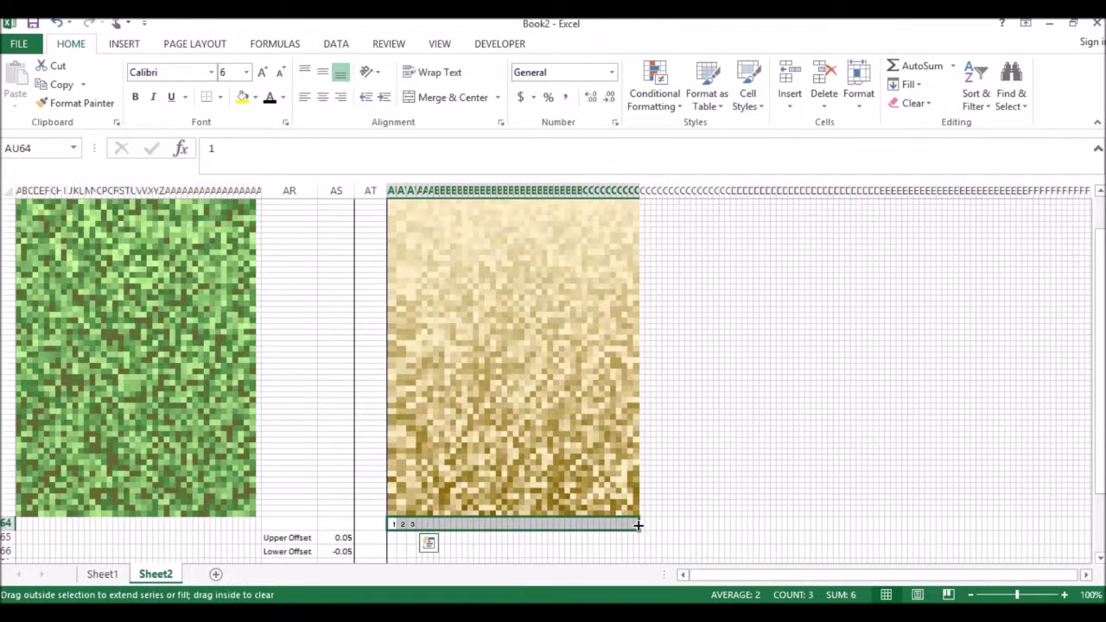
Try multiplying the gold block's formula by the column number in AU$64, filled across the whole block, and undo the change.
{"action": "double_click", "coordinate": [390, 198]}
{"action": "key", "text": "Escape"}
{"action": "left_click", "coordinate": [392, 201]}
{"action": "left_click_drag", "start_coordinate": [398, 205], "coordinate": [647, 518]}
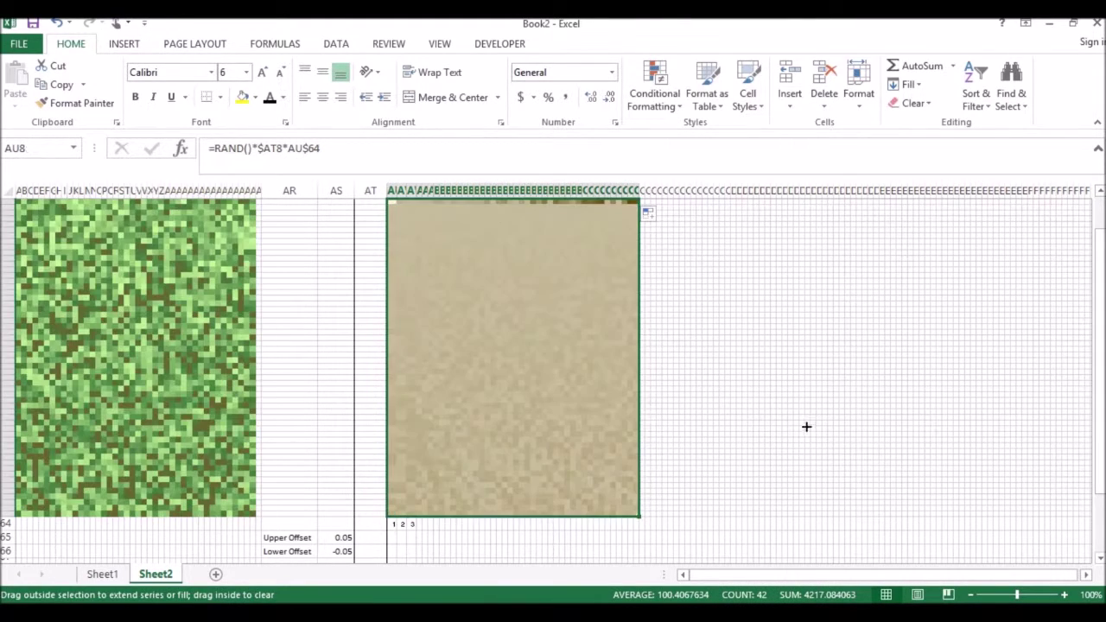
{"action": "left_click", "coordinate": [676, 435]}
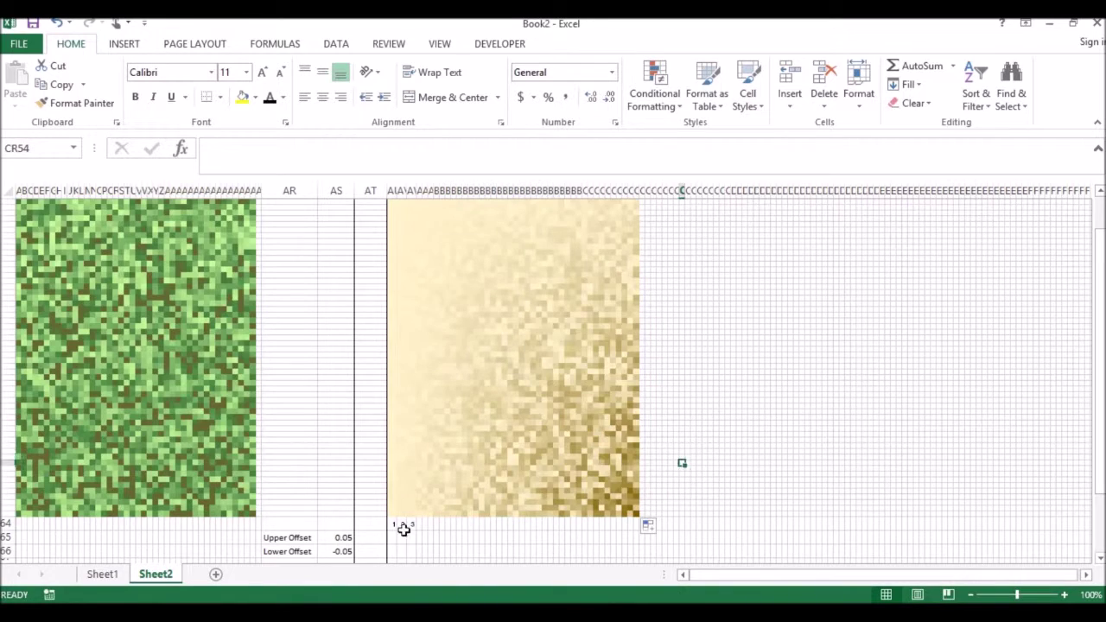
{"action": "key", "text": "F9"}
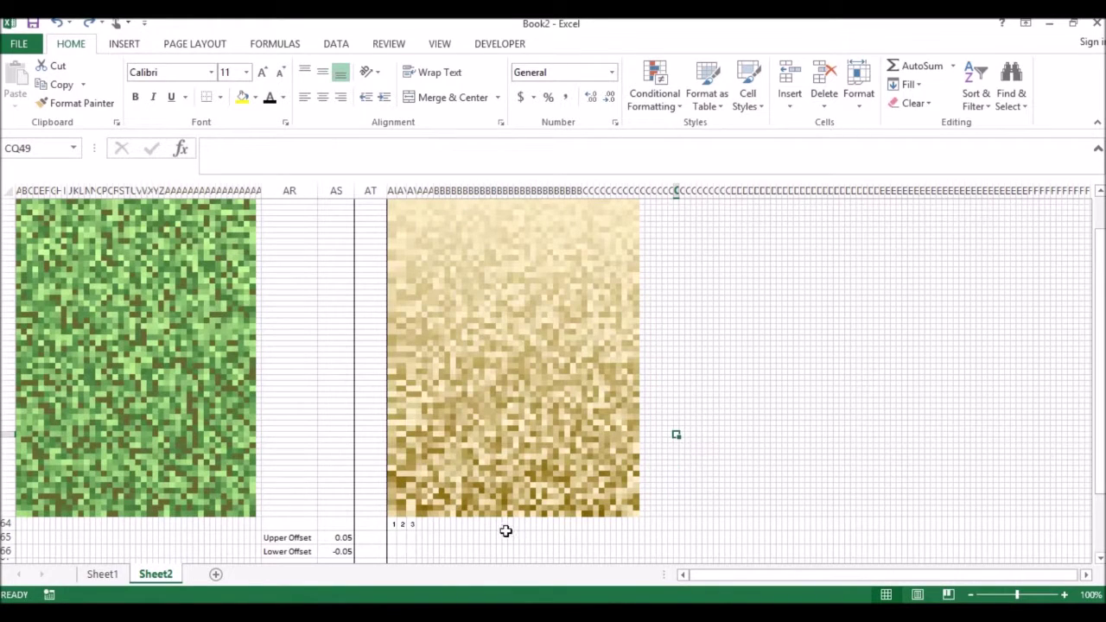
{"action": "left_click", "coordinate": [658, 525]}
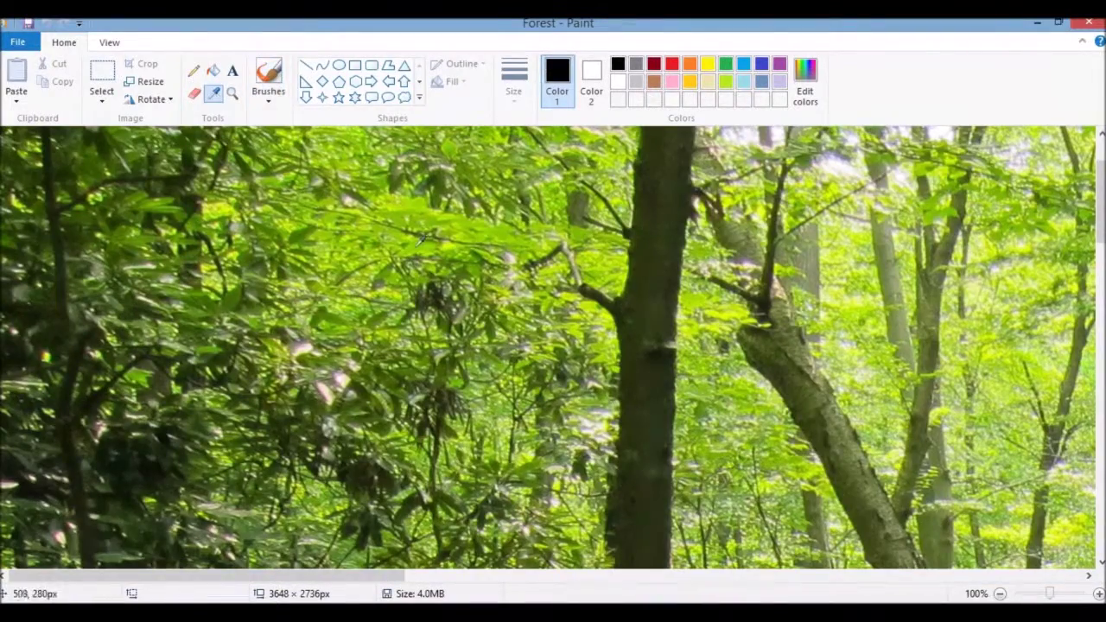
Sample a bright leaf green from the Forest photo in Paint and use it in Excel as the green block's minimum color.
{"action": "left_click", "coordinate": [423, 241]}
{"action": "left_click", "coordinate": [811, 84]}
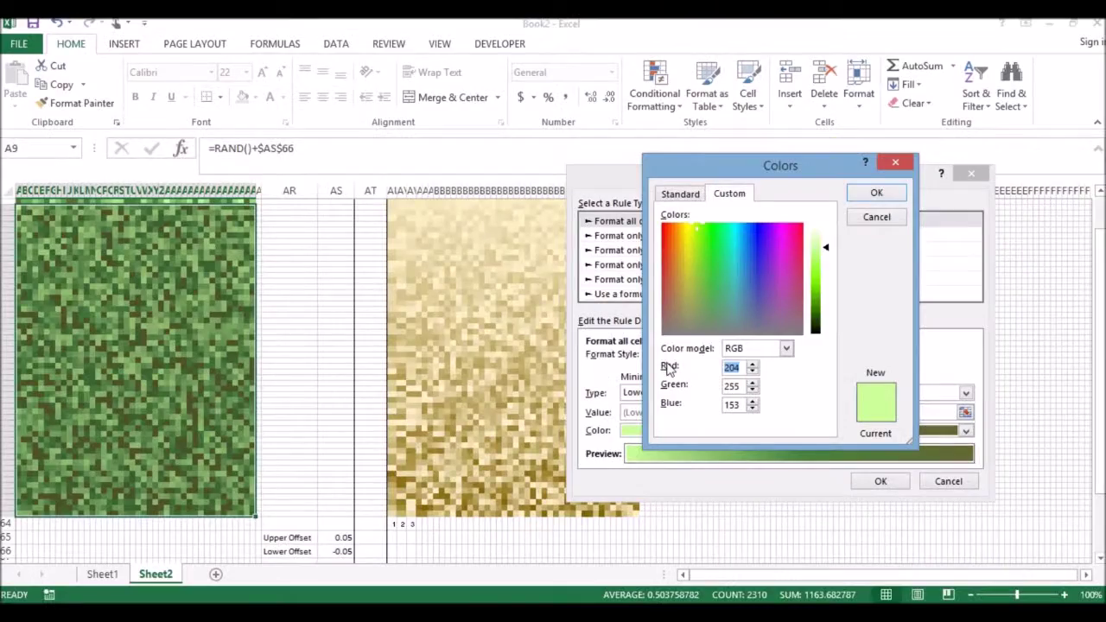
{"action": "key", "text": "Return"}
{"action": "left_click", "coordinate": [880, 482]}
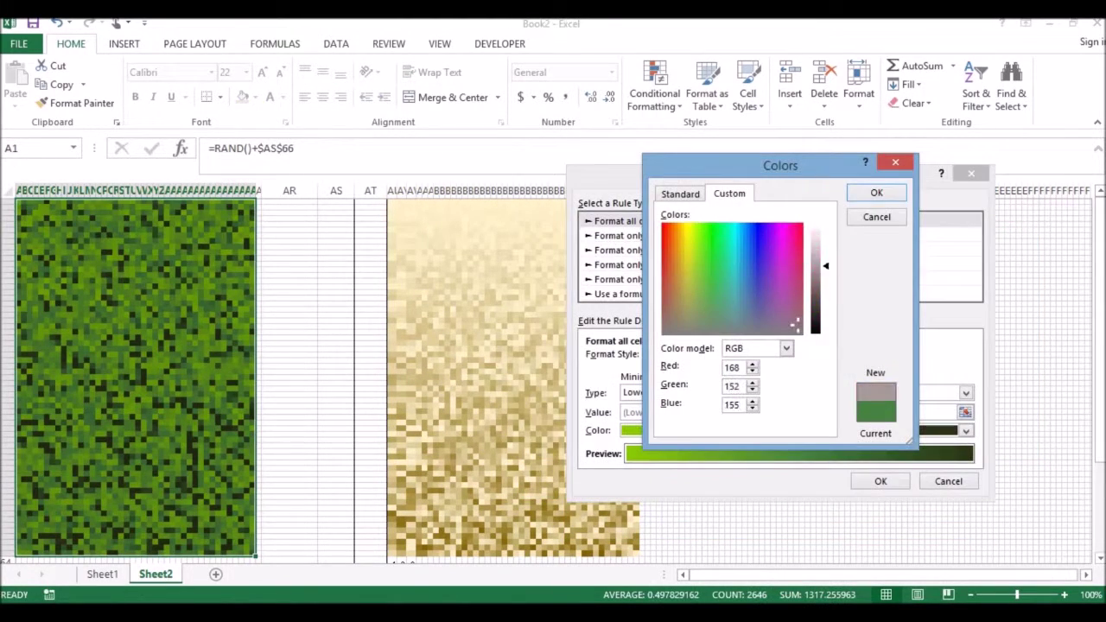
Apply a midpoint color of RGB 168, 152, 155 to the green block's 3-Color Scale, with percentiles 20, 75 and 90.
{"action": "left_click", "coordinate": [869, 190]}
{"action": "left_click", "coordinate": [724, 392]}
{"action": "left_click", "coordinate": [655, 450]}
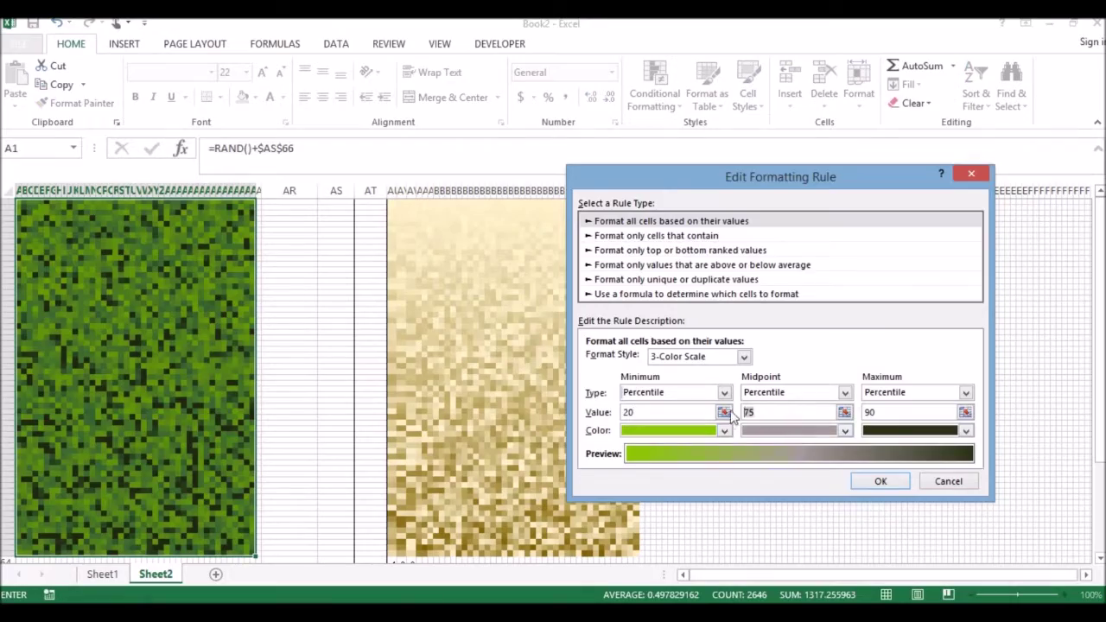
{"action": "left_click", "coordinate": [881, 482]}
{"action": "left_click", "coordinate": [864, 436]}
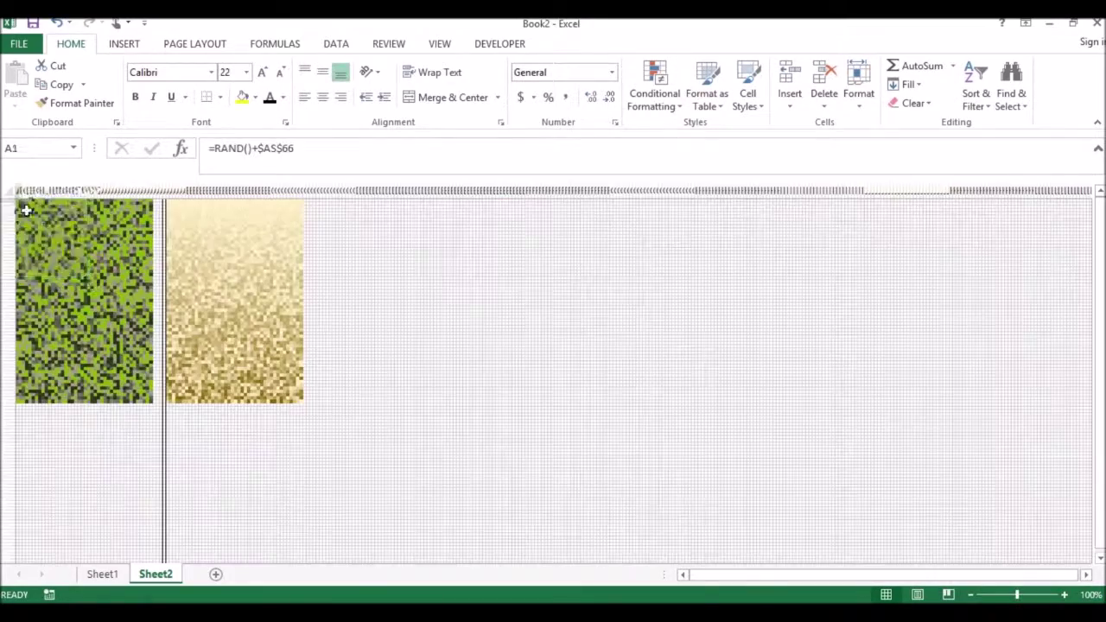
Copy a patch of the recolored camouflage block, paste it into the Forest photo in Paint, and place it among the trees.
{"action": "left_click_drag", "start_coordinate": [26, 210], "coordinate": [101, 282]}
{"action": "key", "text": "ctrl+c"}
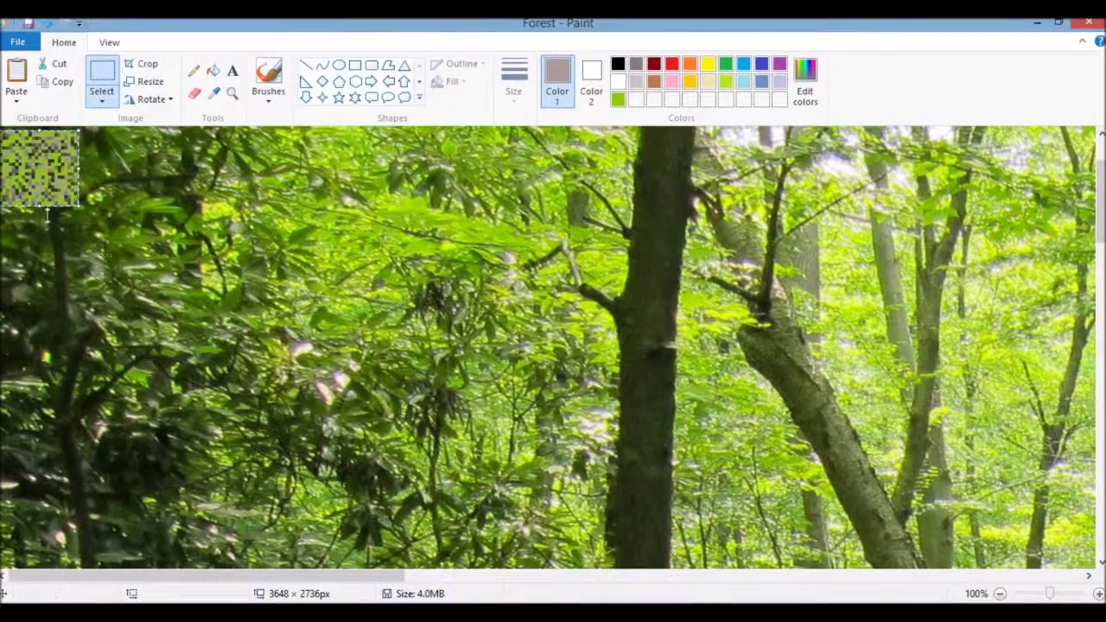
{"action": "left_click_drag", "start_coordinate": [45, 172], "coordinate": [536, 341]}
{"action": "scroll", "coordinate": [536, 342], "scroll_direction": "down", "scroll_amount": 2}
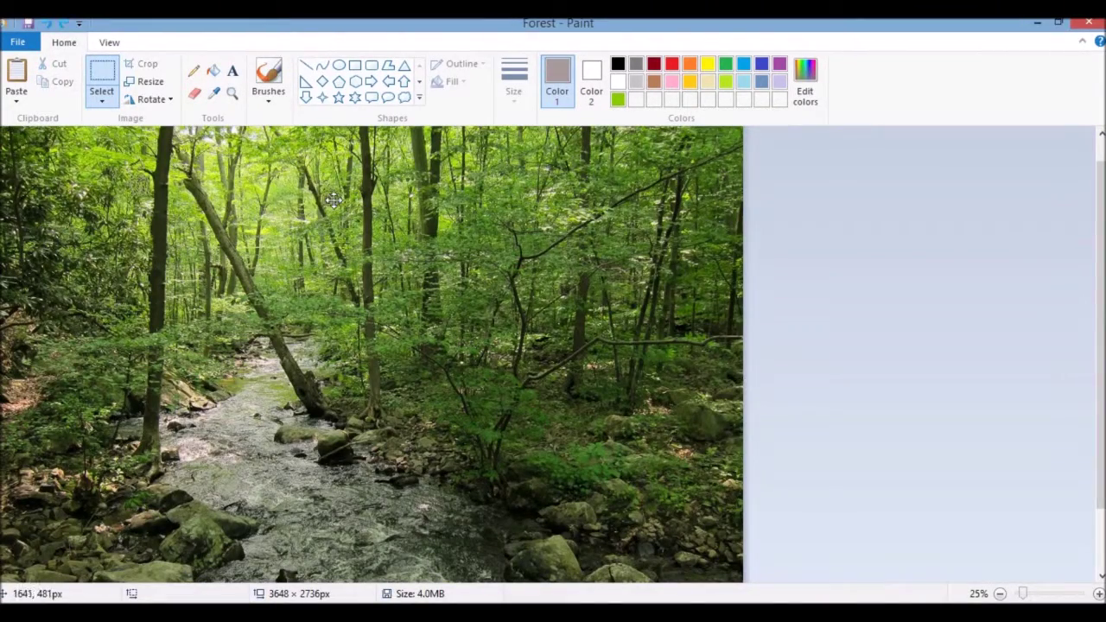
{"action": "left_click", "coordinate": [469, 170]}
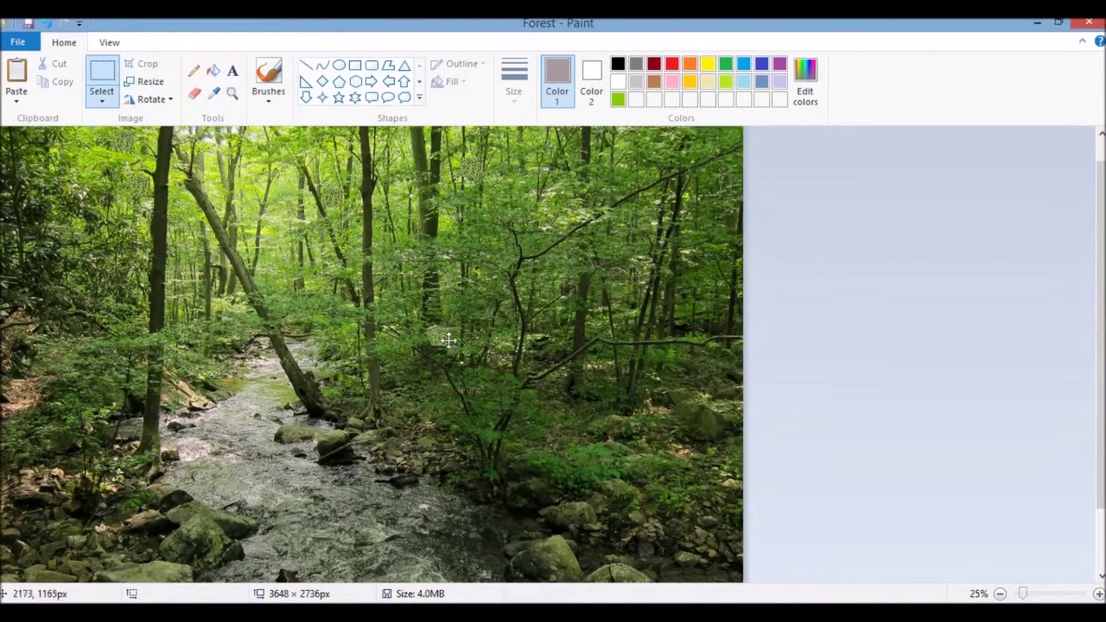